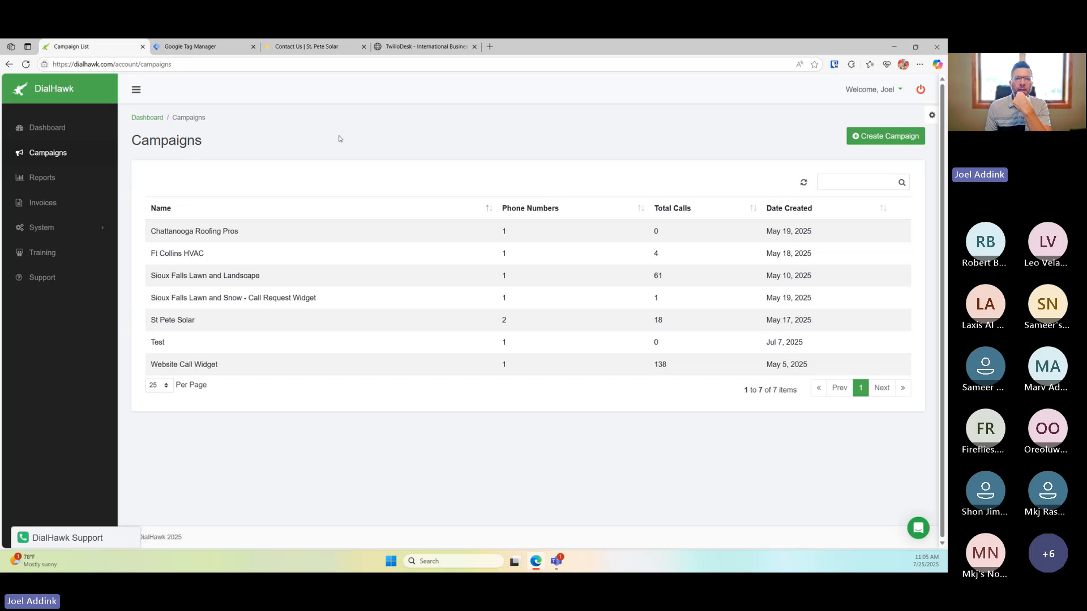
# Open the St. Pete Solar contact page and scroll down to the Get a Free Quote form
pyautogui.click(325, 50)
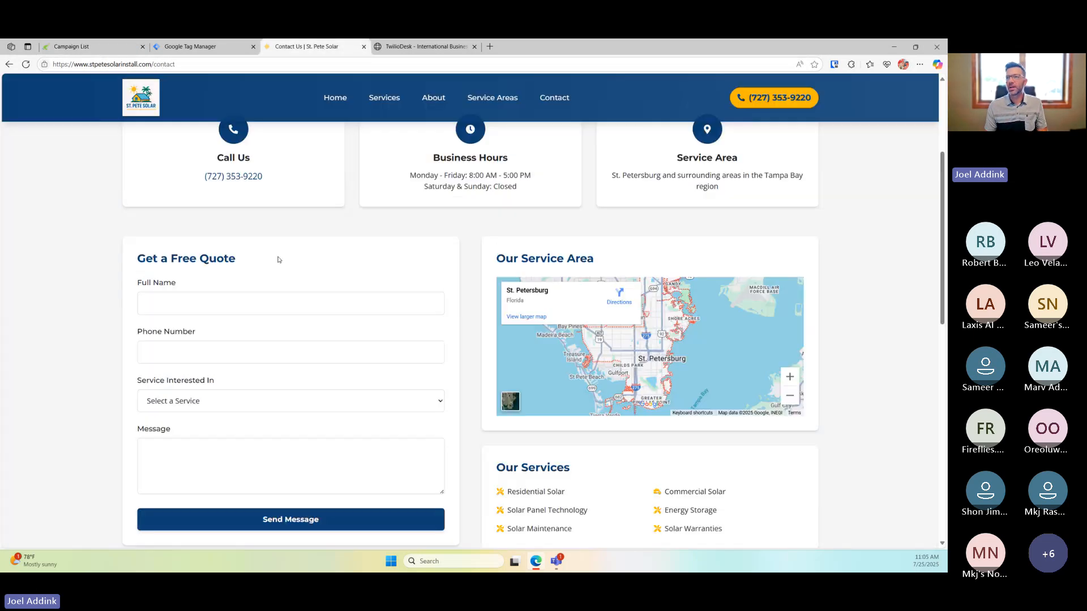
pyautogui.scroll(4, 294, 243)
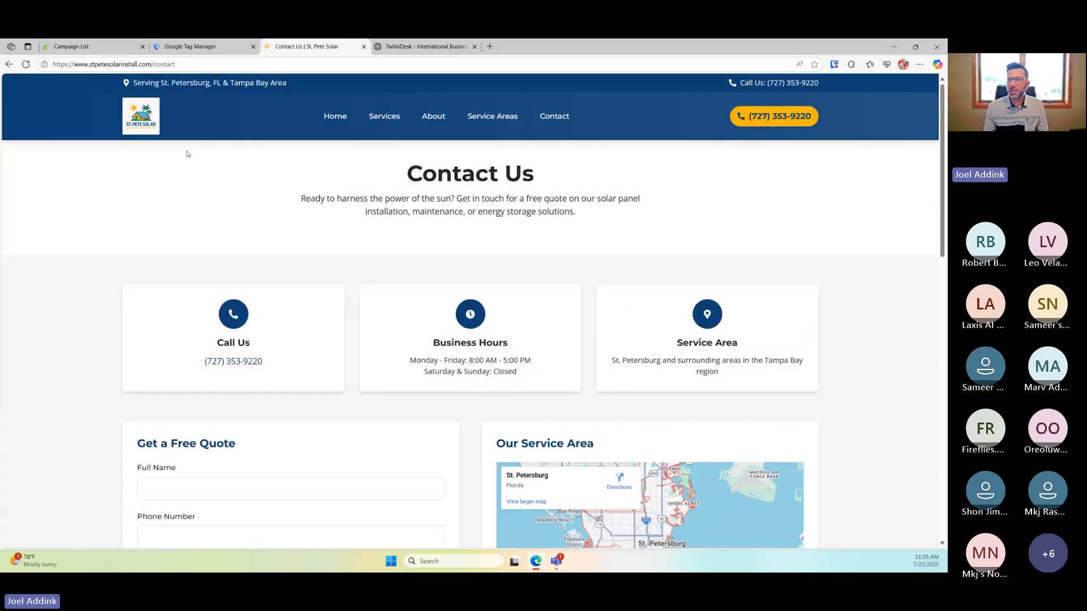
pyautogui.scroll(-1, 294, 278)
pyautogui.scroll(-3, 294, 278)
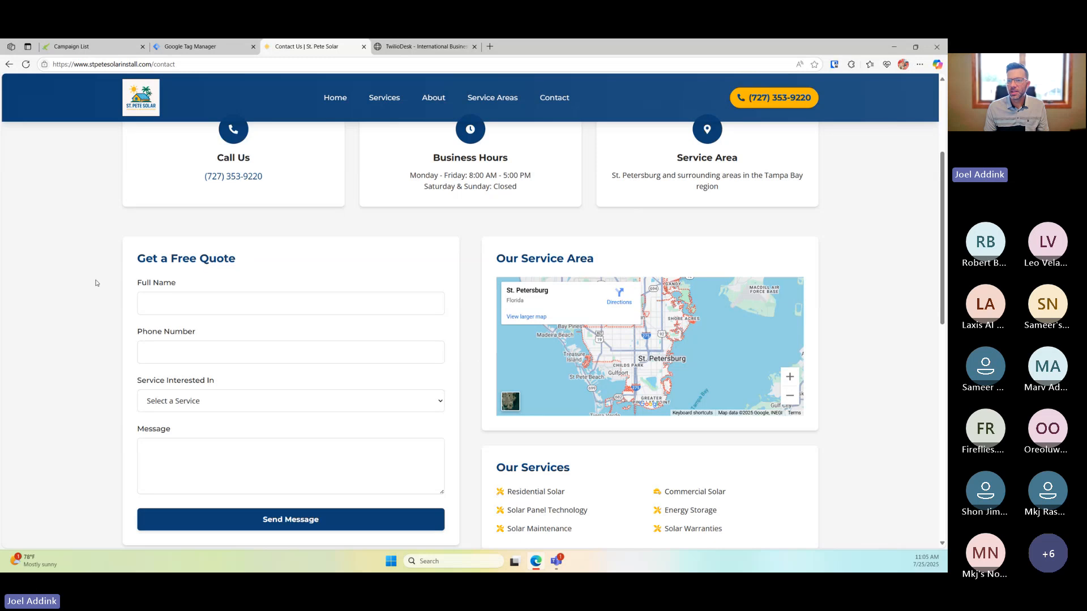
pyautogui.click(197, 306)
pyautogui.click(39, 262)
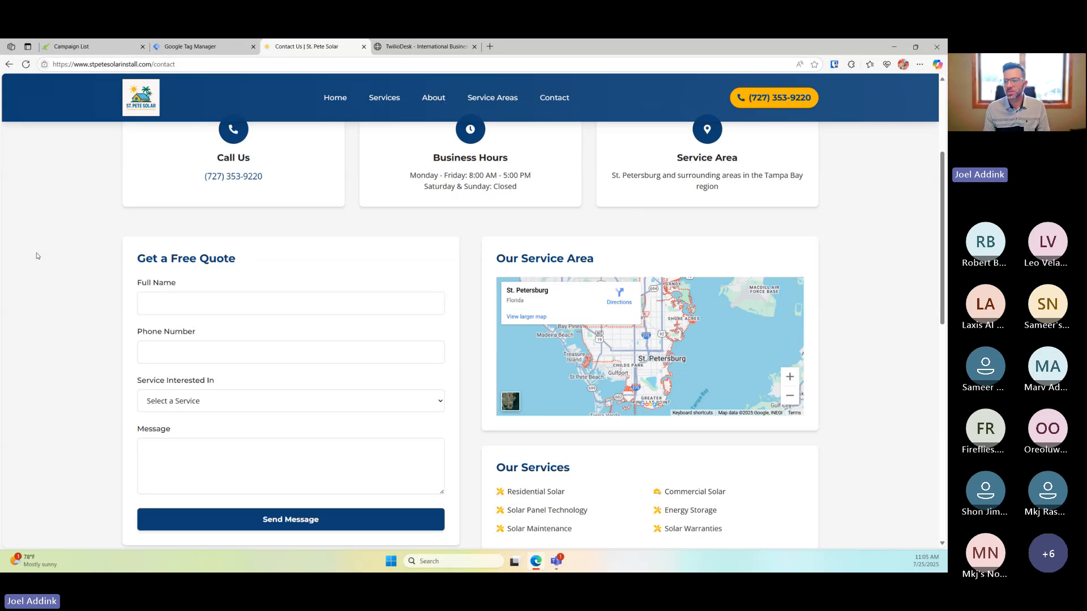
pyautogui.click(249, 308)
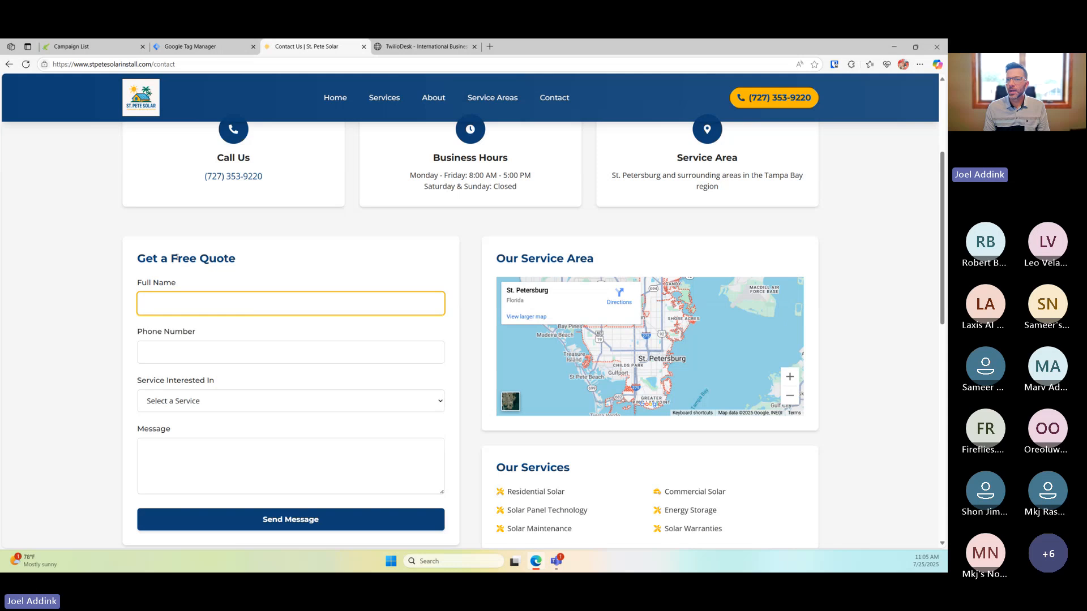
pyautogui.click(324, 266)
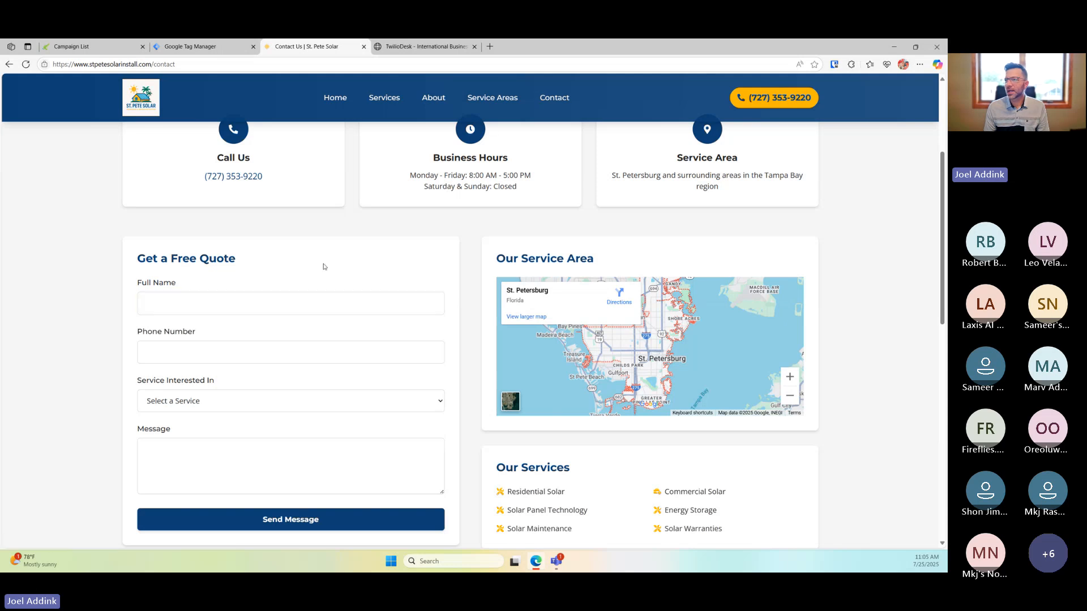
pyautogui.scroll(-2, 309, 262)
# Step through the Full Name, Phone Number and Message fields, then go back to the Campaigns list
pyautogui.click(258, 221)
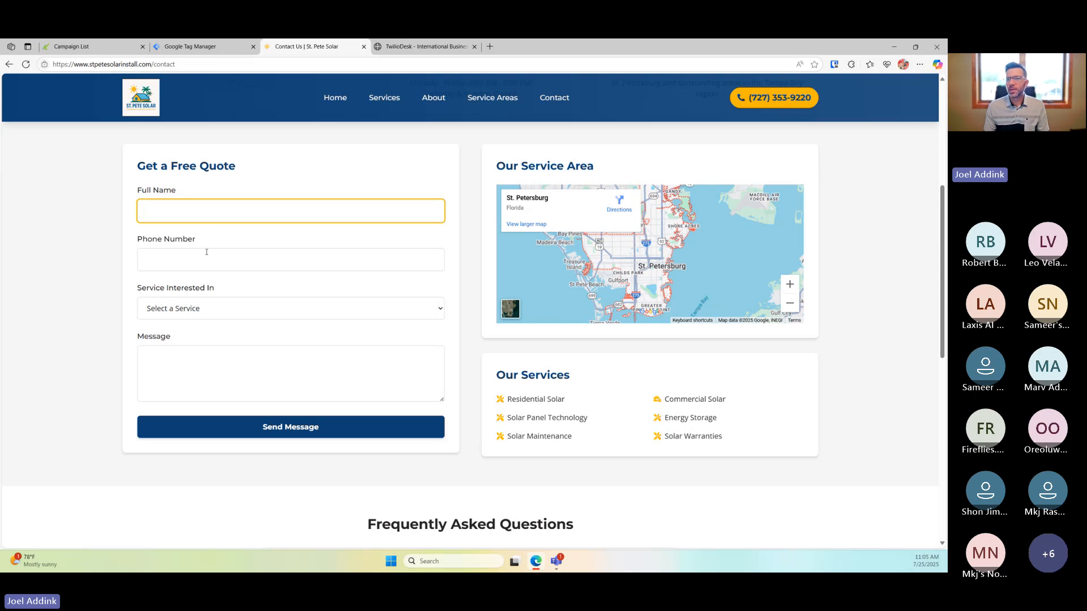
pyautogui.click(235, 262)
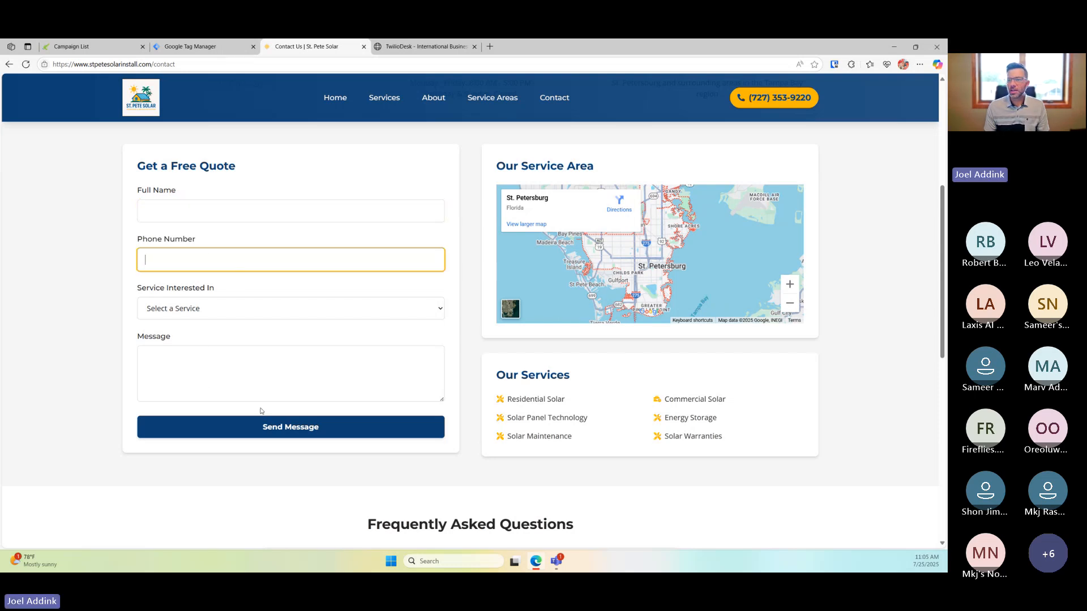
pyautogui.click(248, 373)
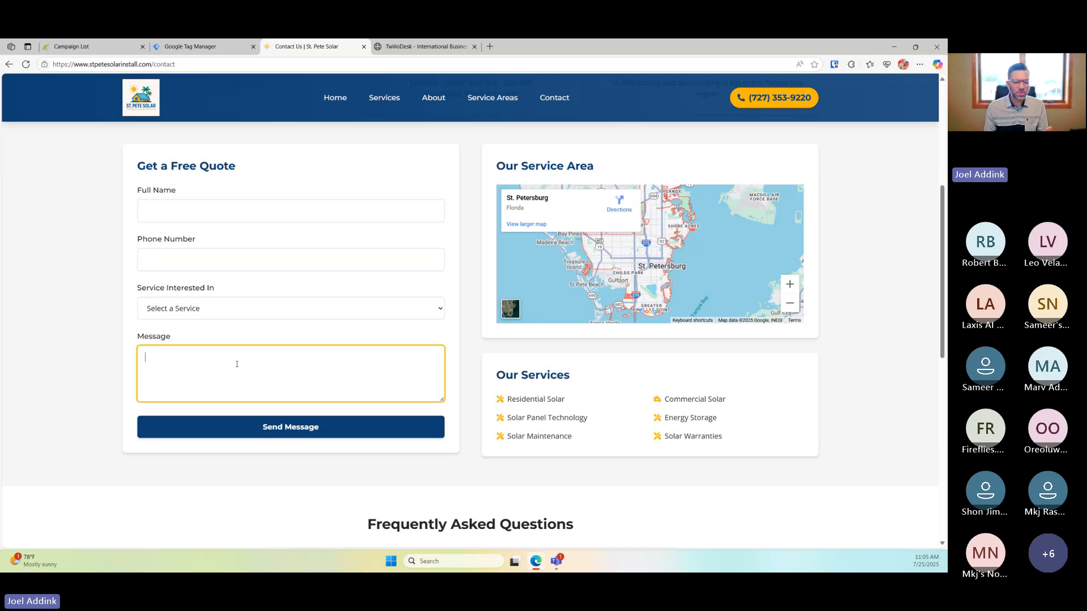
pyautogui.click(246, 174)
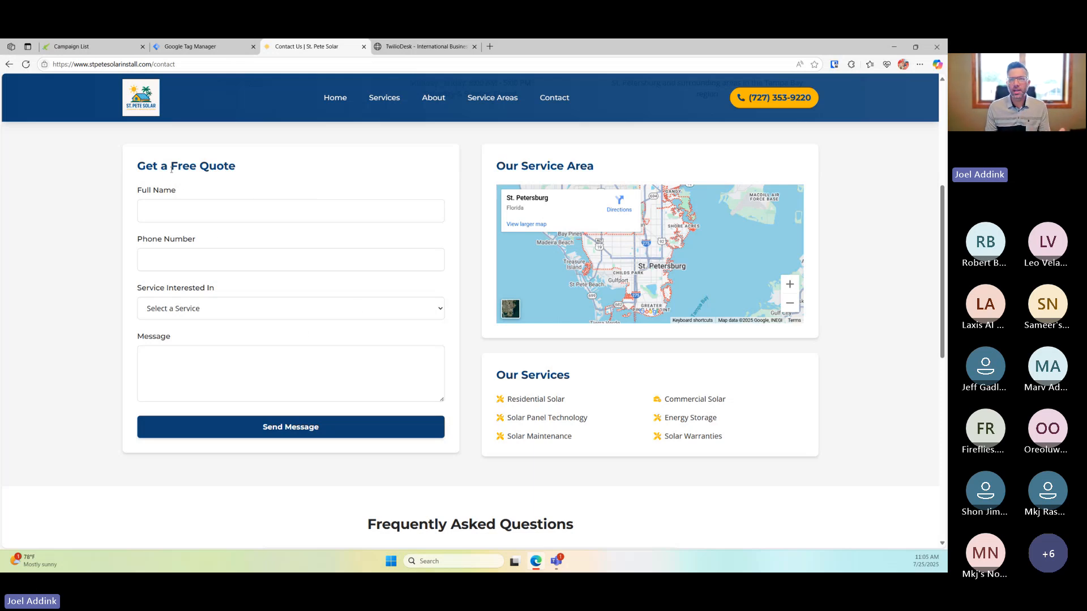
pyautogui.moveTo(170, 168); pyautogui.dragTo(242, 168)
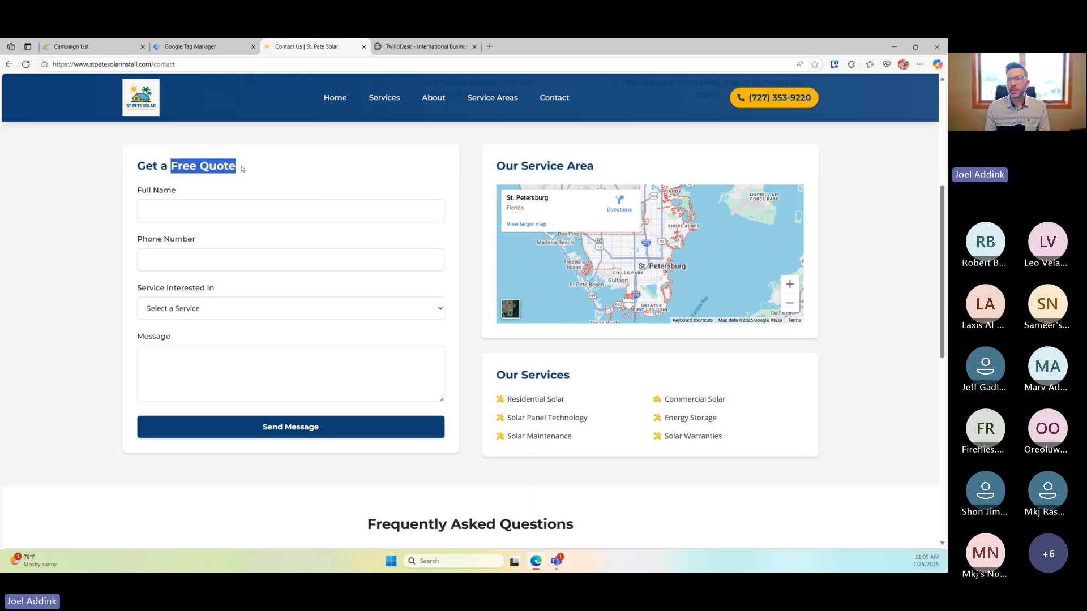
pyautogui.click(293, 173)
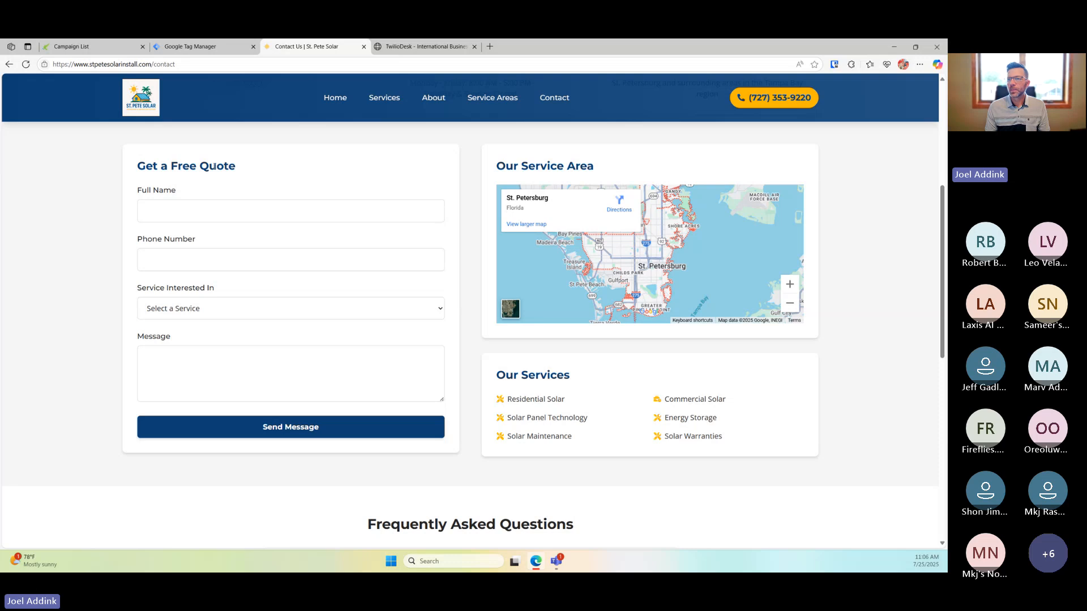
pyautogui.click(224, 206)
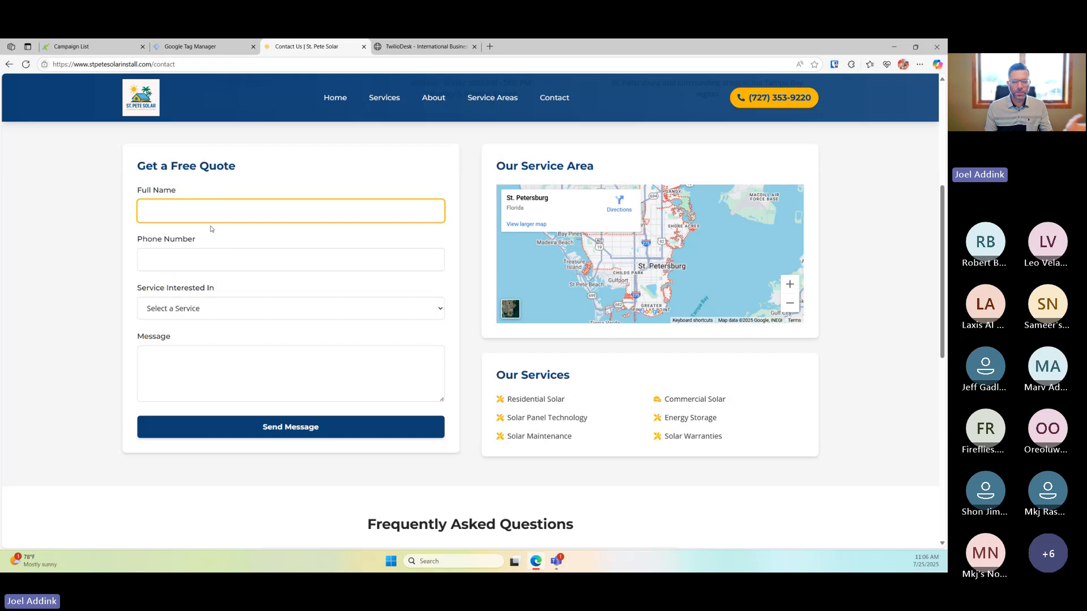
pyautogui.click(75, 222)
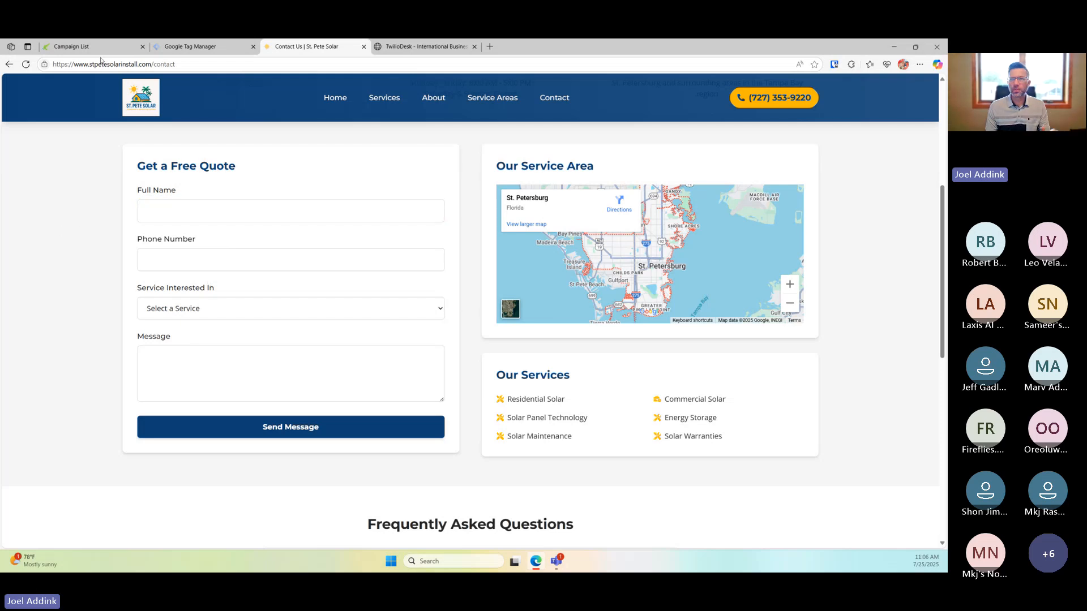
pyautogui.click(96, 47)
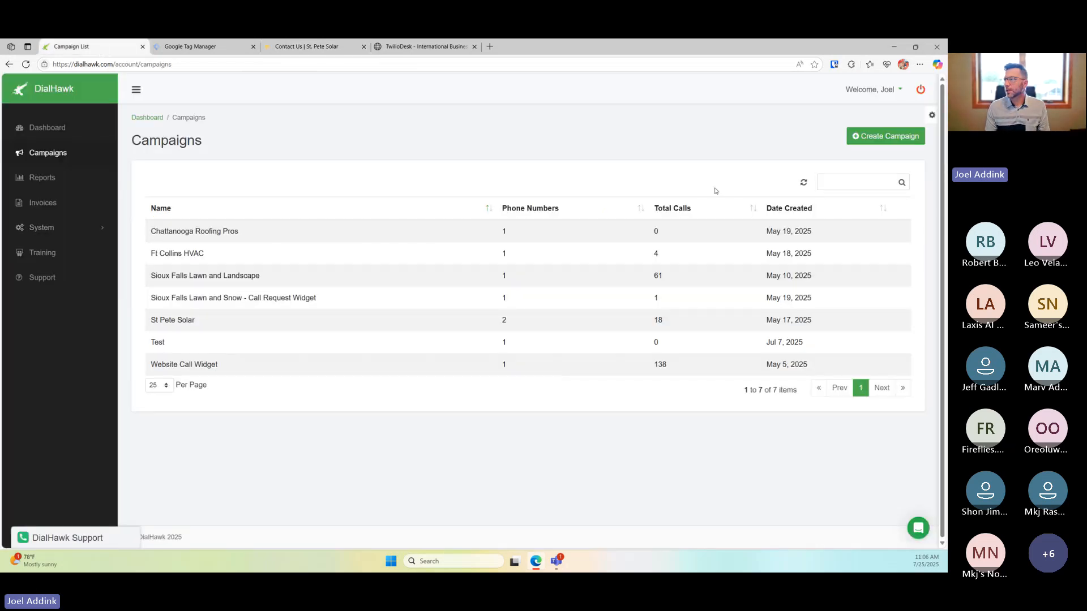
# Create a campaign named 'St Pete Form Submission' with default settings and save it
pyautogui.click(866, 136)
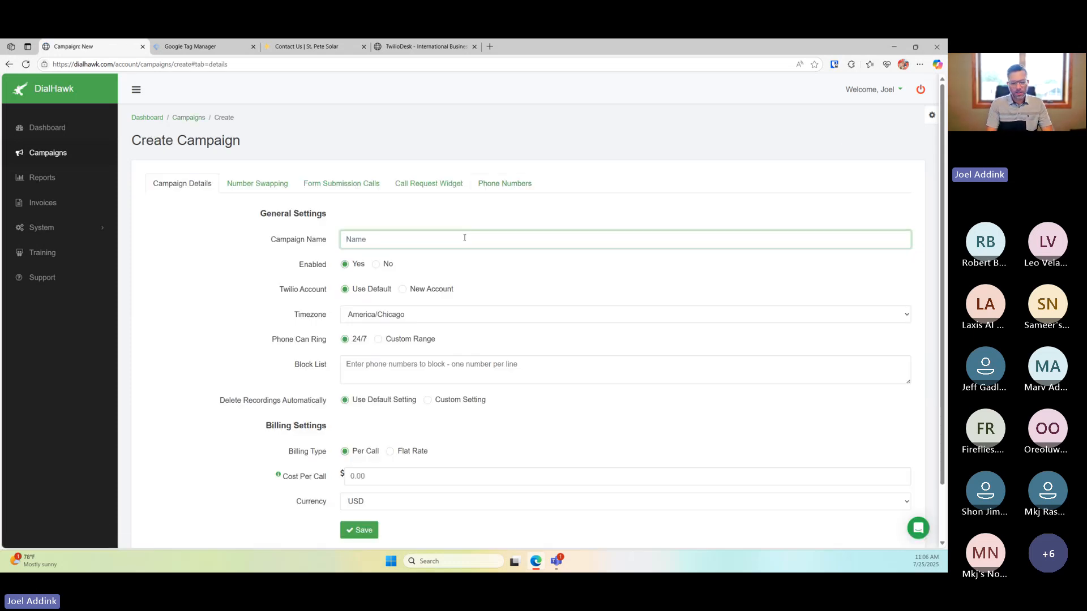
pyautogui.write('For')
pyautogui.press('BackSpace')
pyautogui.press('BackSpace')
pyautogui.press('BackSpace')
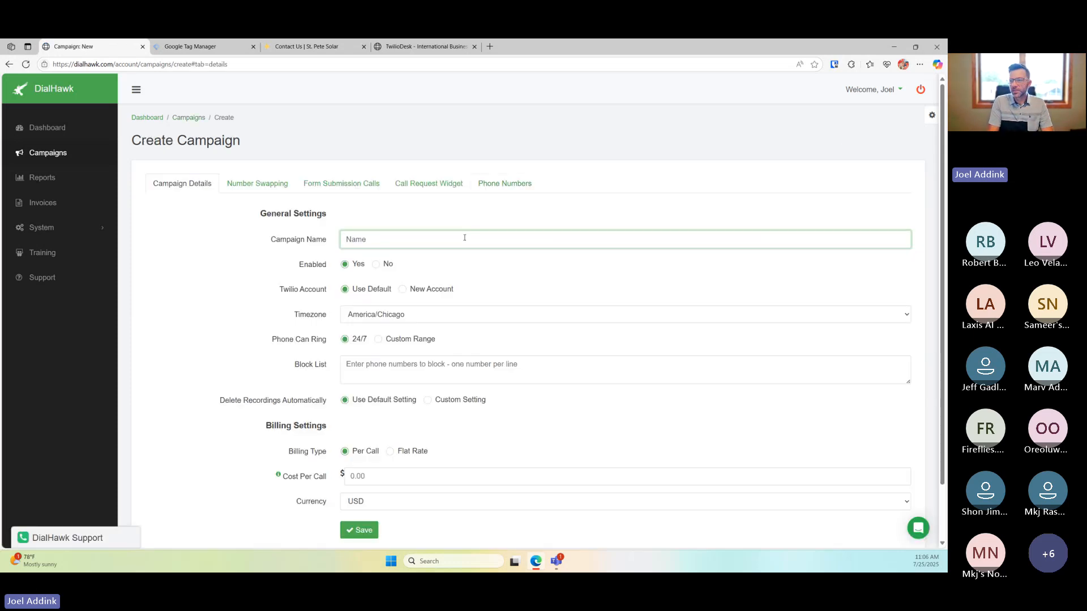
pyautogui.write('St Pete Form Submission')
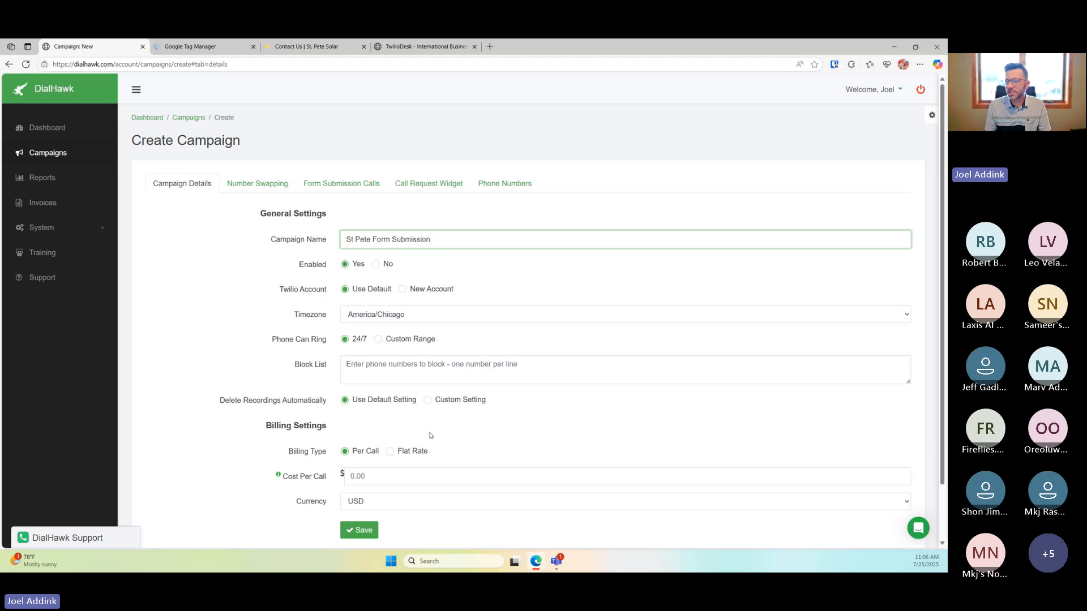
pyautogui.scroll(-1, 430, 436)
pyautogui.click(355, 484)
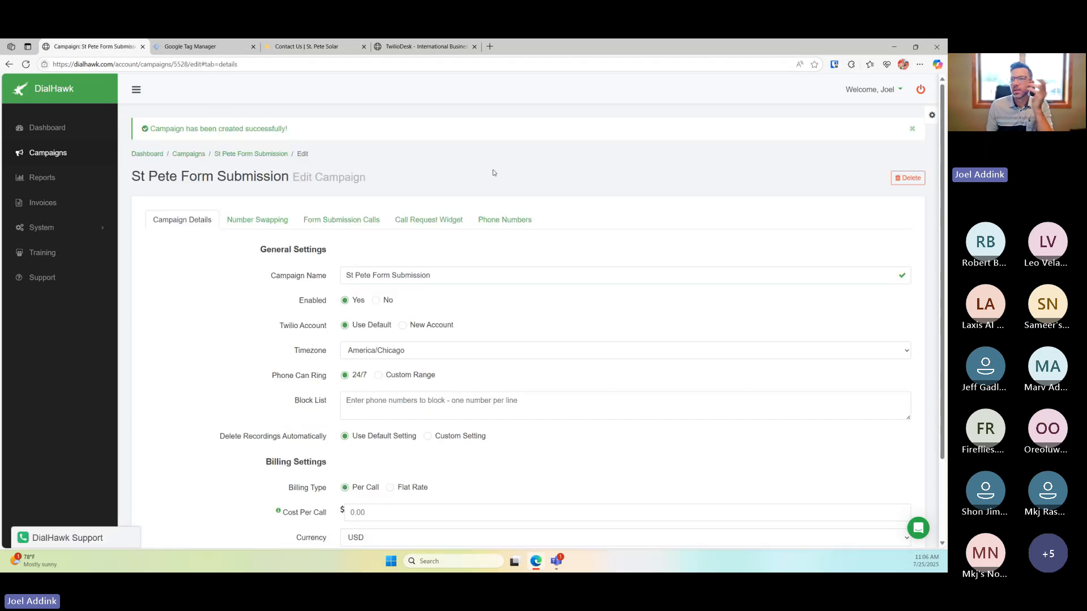
pyautogui.click(503, 222)
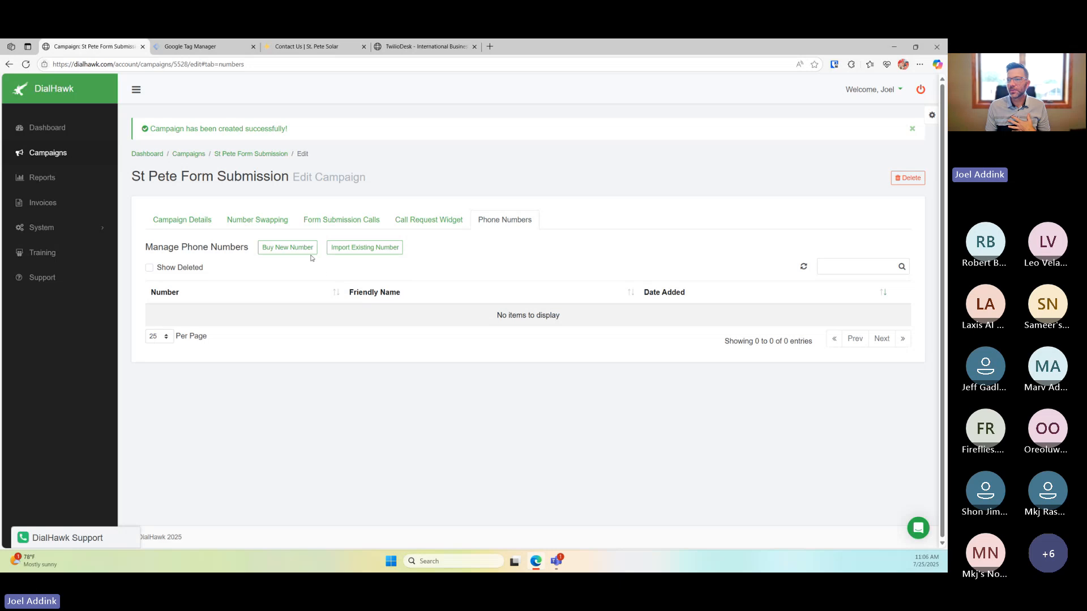
pyautogui.click(358, 253)
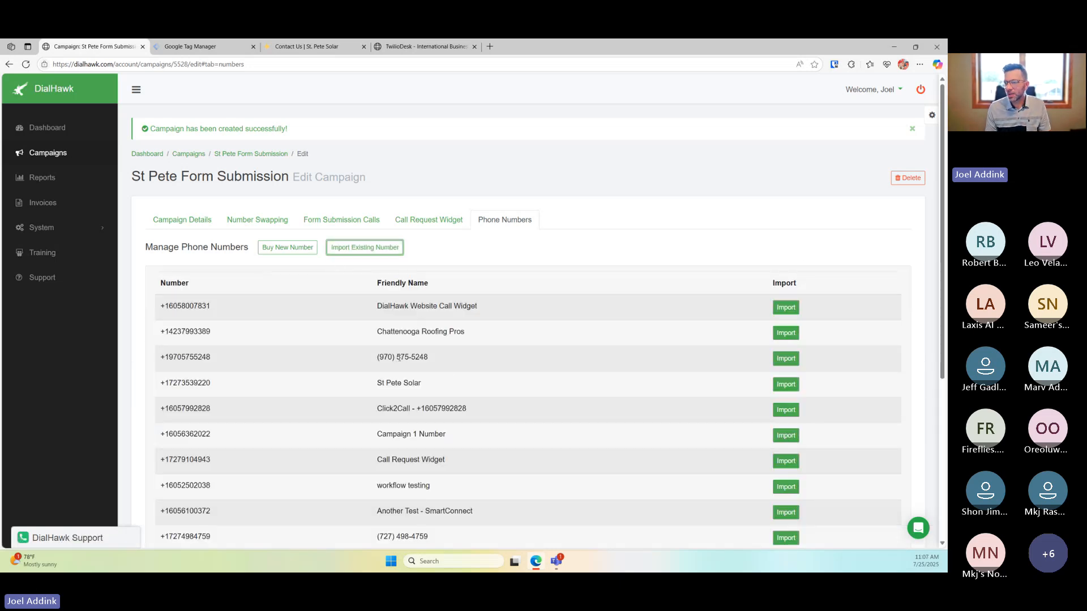
pyautogui.scroll(-1, 412, 374)
pyautogui.scroll(-1, 412, 374)
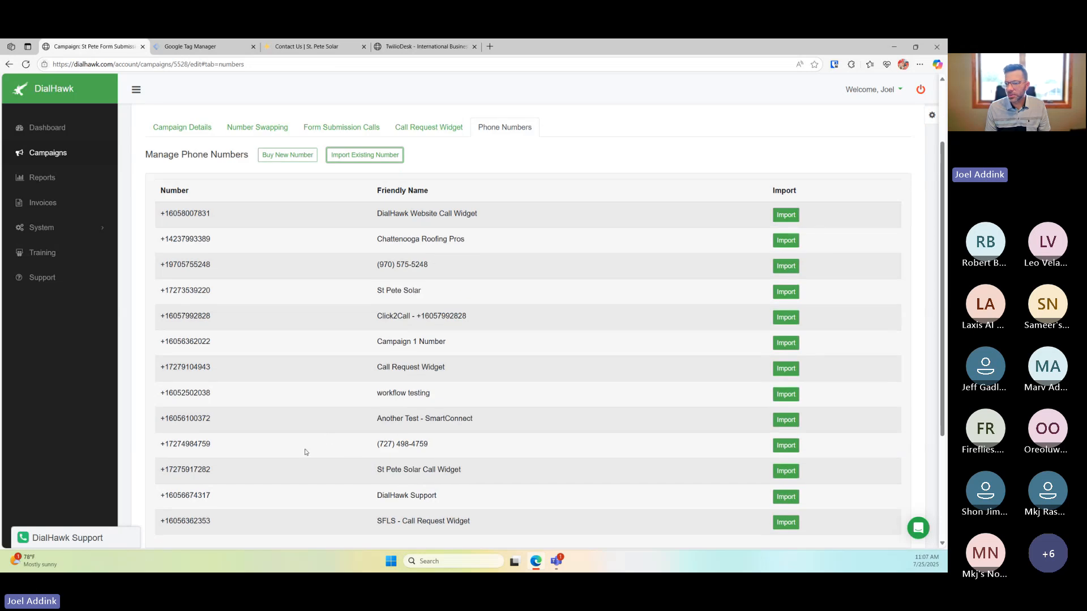
pyautogui.doubleClick(419, 444)
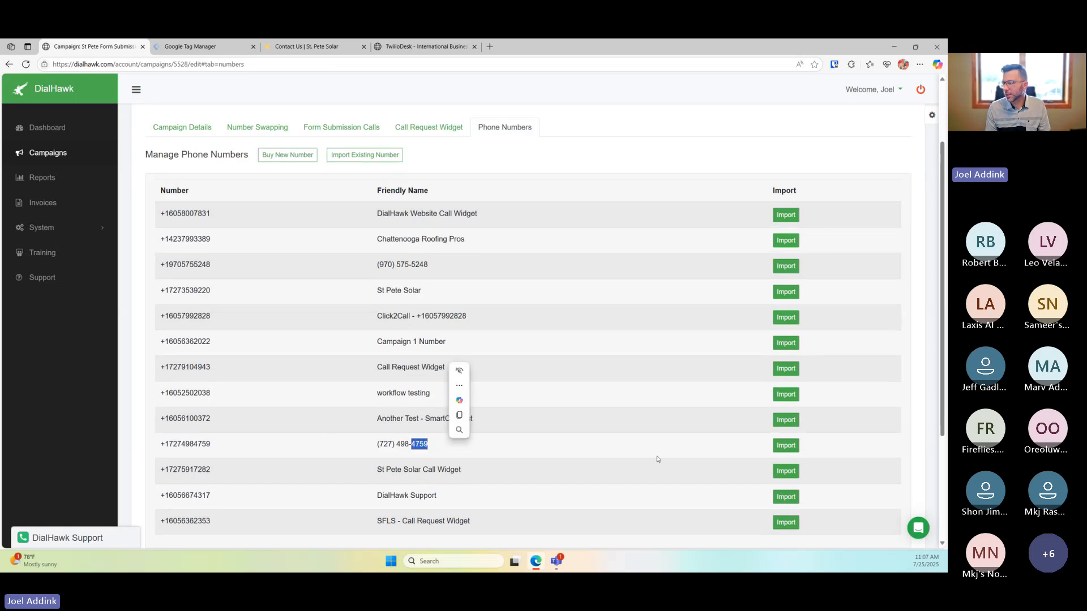
pyautogui.click(785, 445)
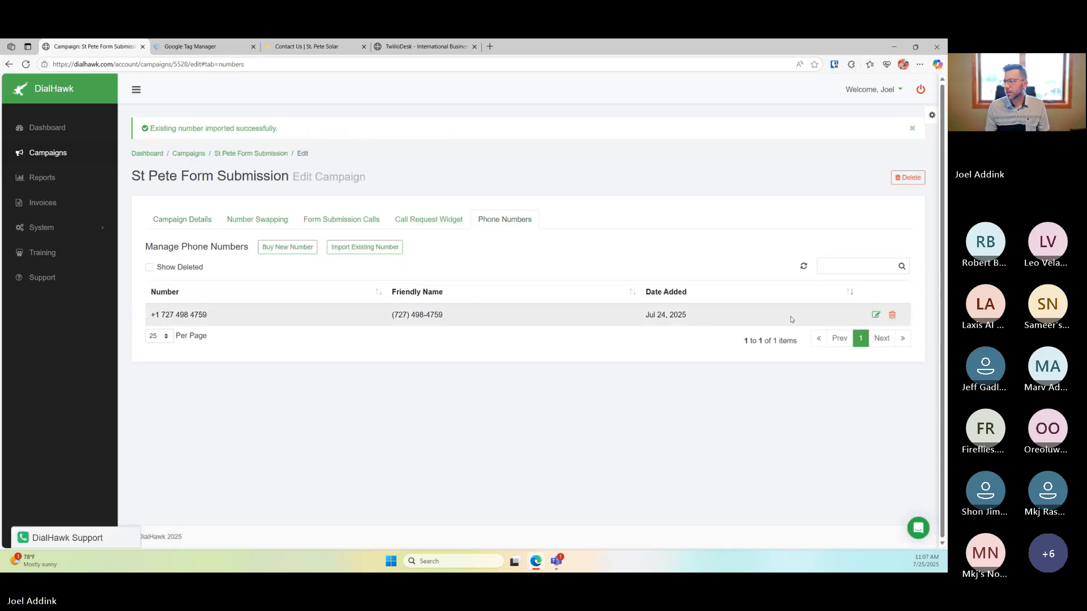
pyautogui.click(875, 315)
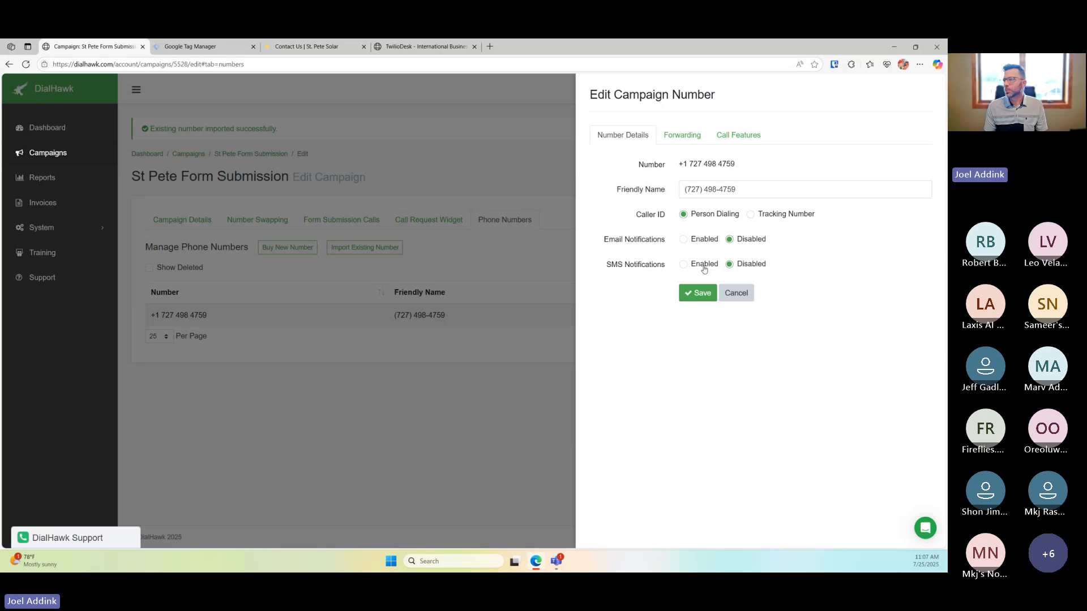
# Check the number's forwarding entry, call features and details, then save its settings
pyautogui.click(679, 137)
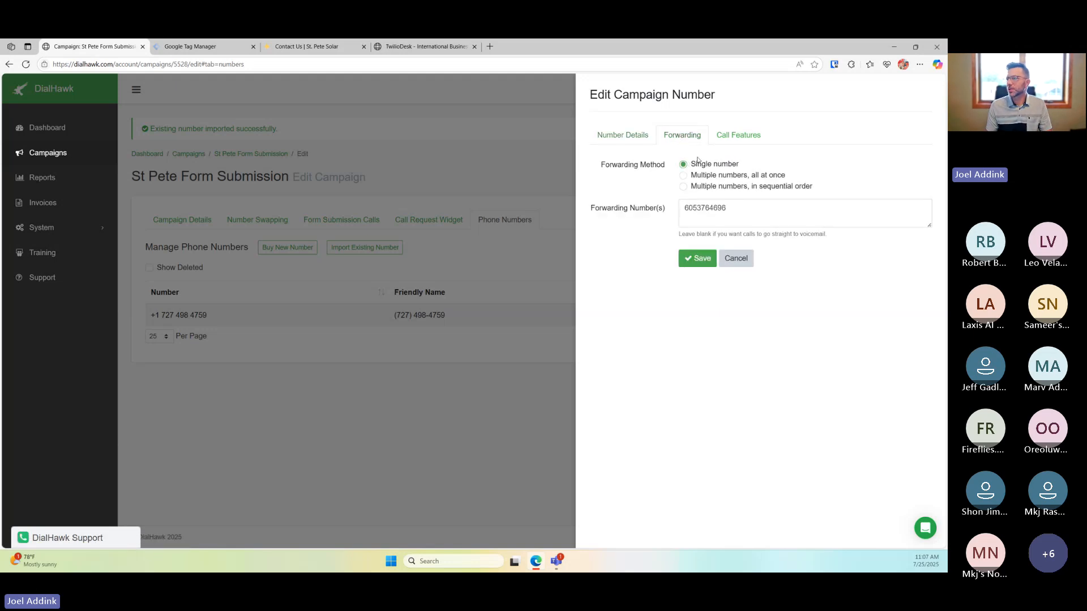
pyautogui.click(817, 216)
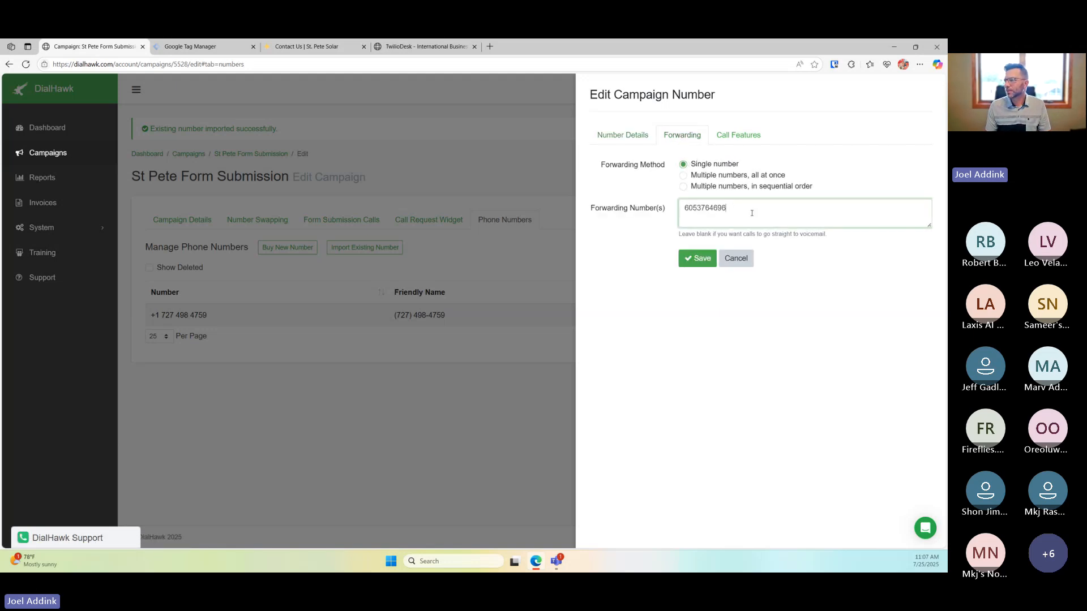
pyautogui.moveTo(751, 213); pyautogui.dragTo(665, 220)
pyautogui.click(732, 209)
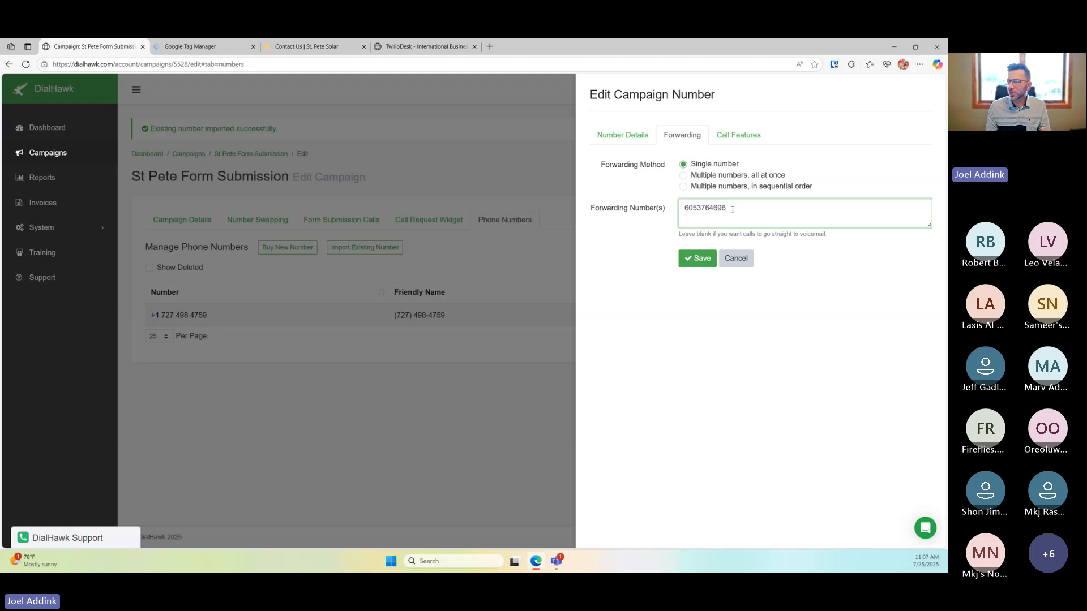
pyautogui.click(738, 134)
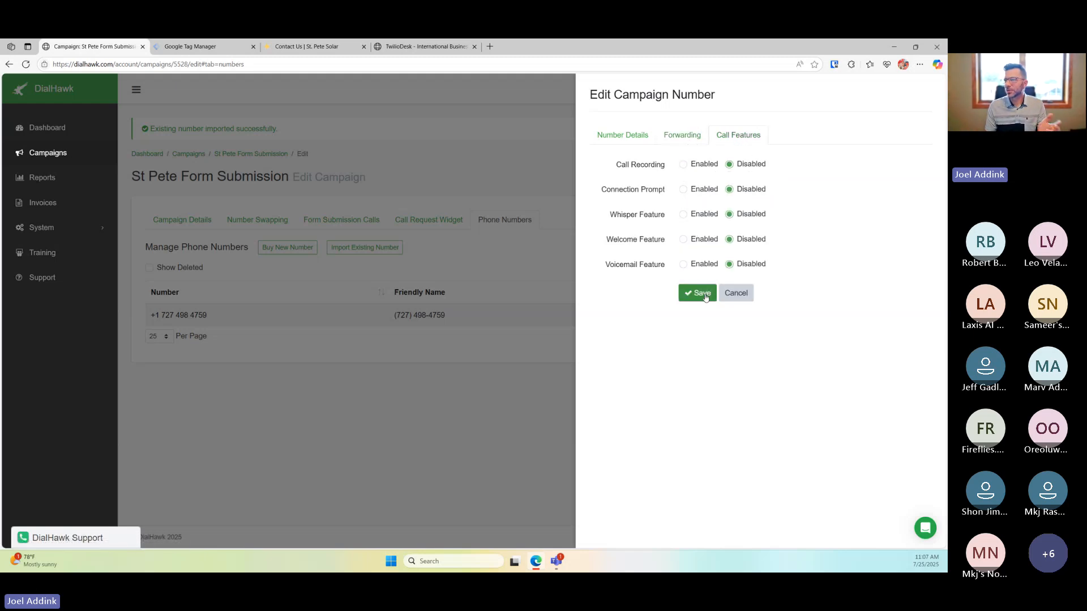
pyautogui.click(625, 142)
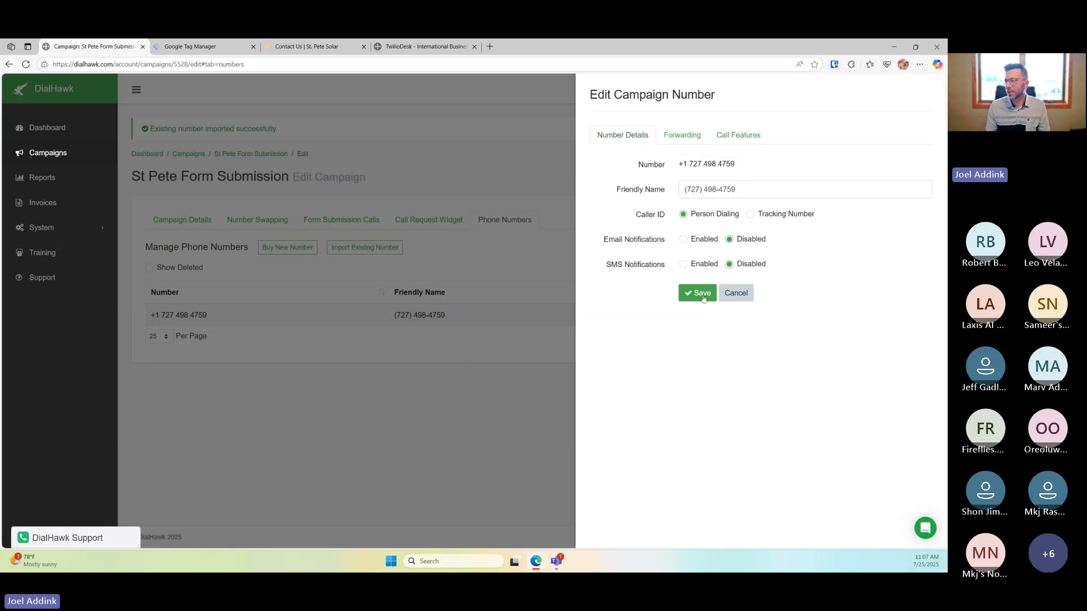
pyautogui.click(698, 292)
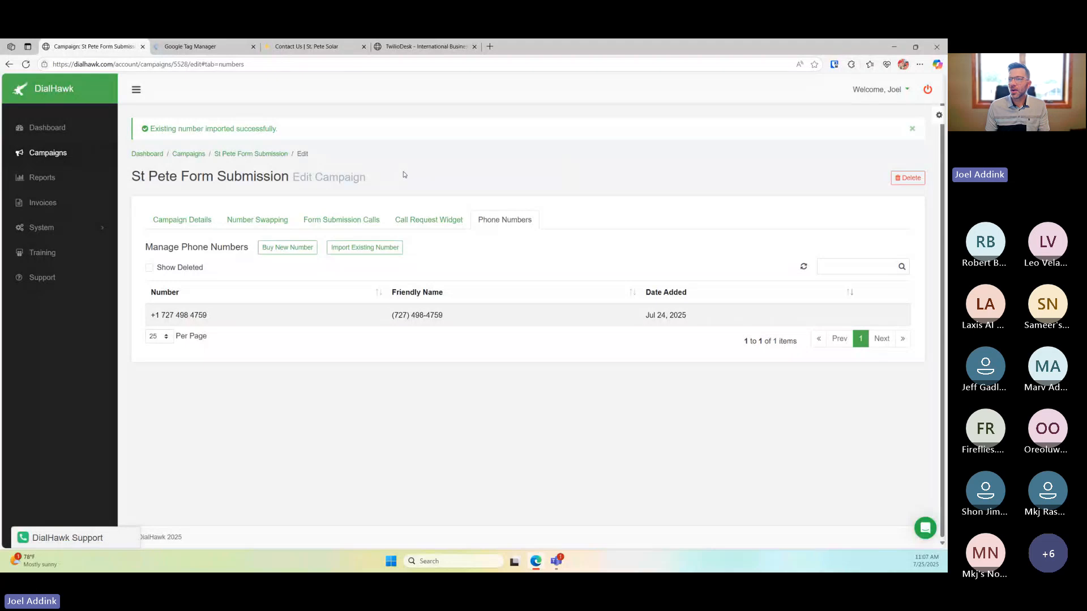
pyautogui.click(319, 223)
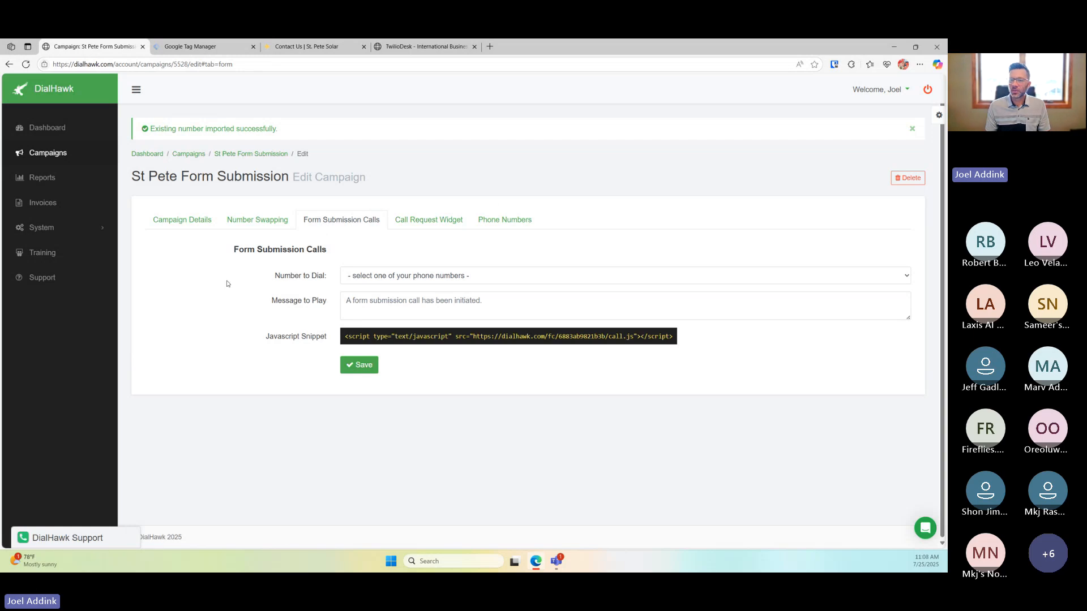
pyautogui.click(387, 282)
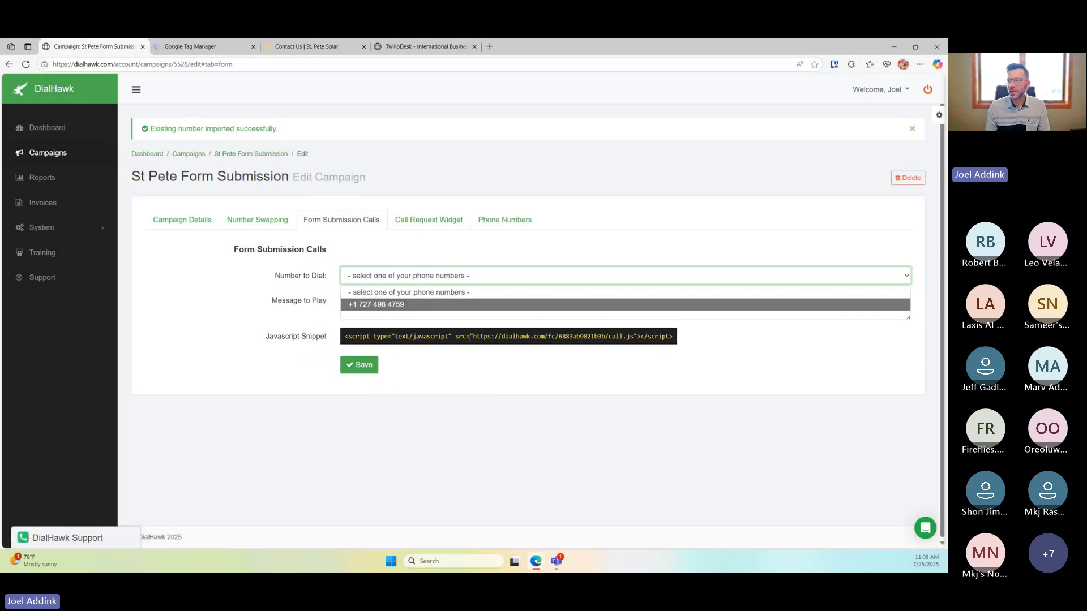
pyautogui.click(434, 253)
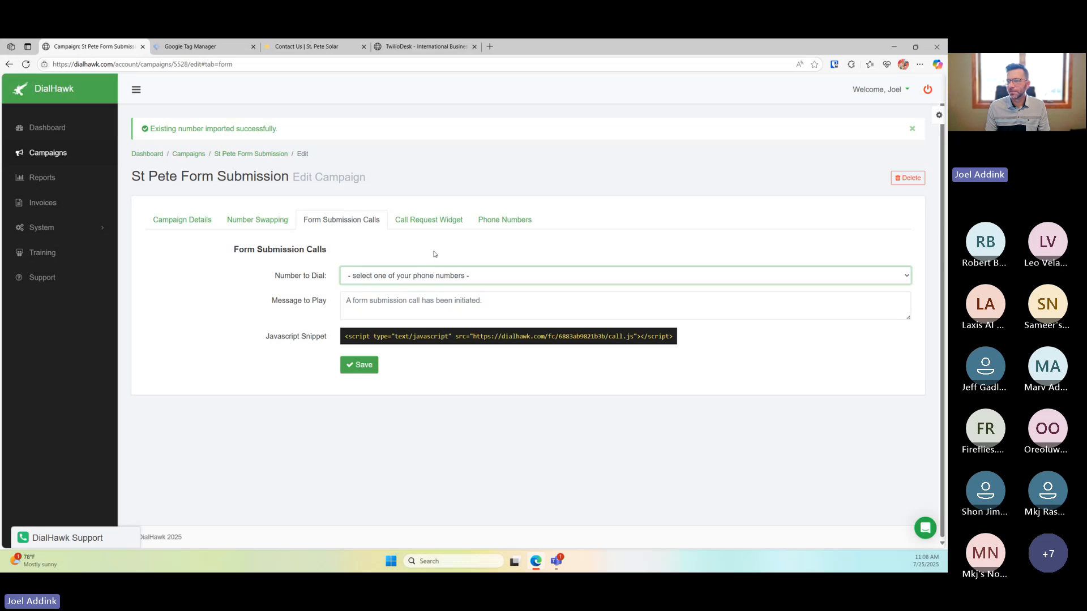
pyautogui.click(420, 279)
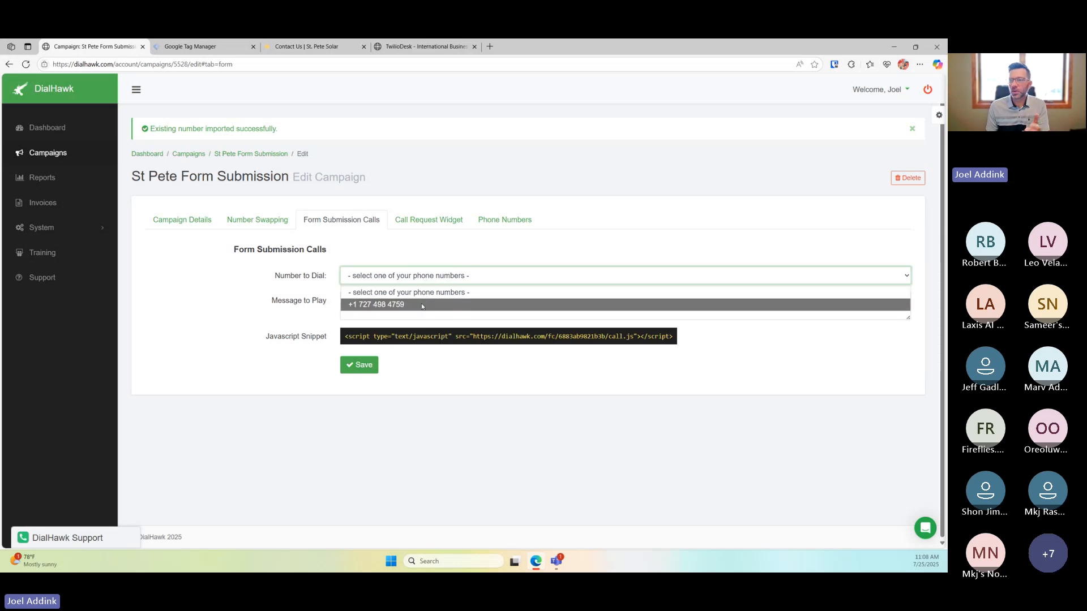
pyautogui.click(421, 306)
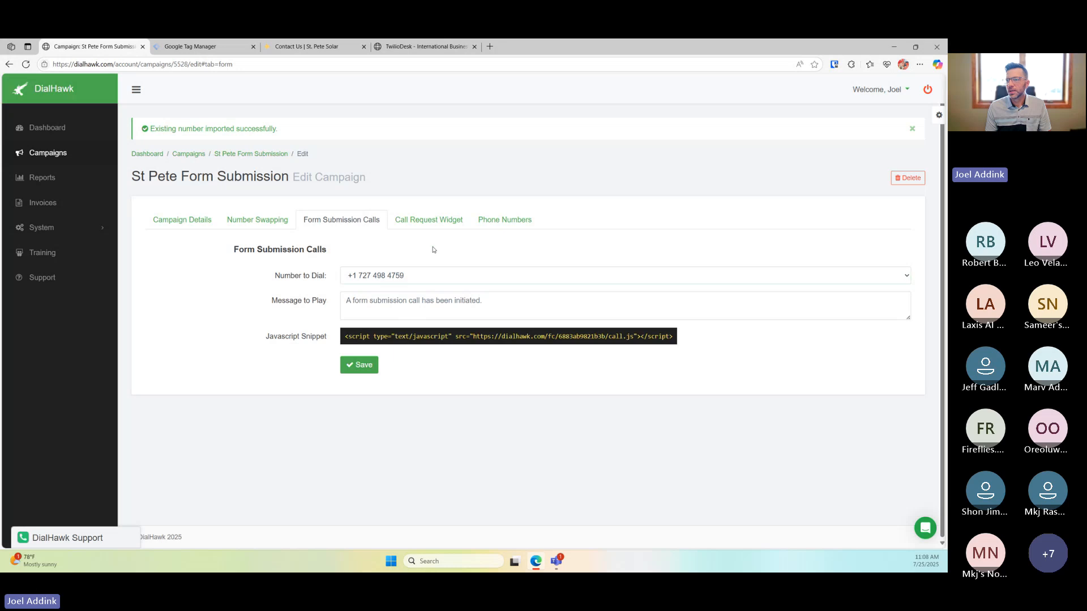
# Enter the message 'This phone call was generated by a form submission on saint pete solar dot com.'
pyautogui.click(428, 310)
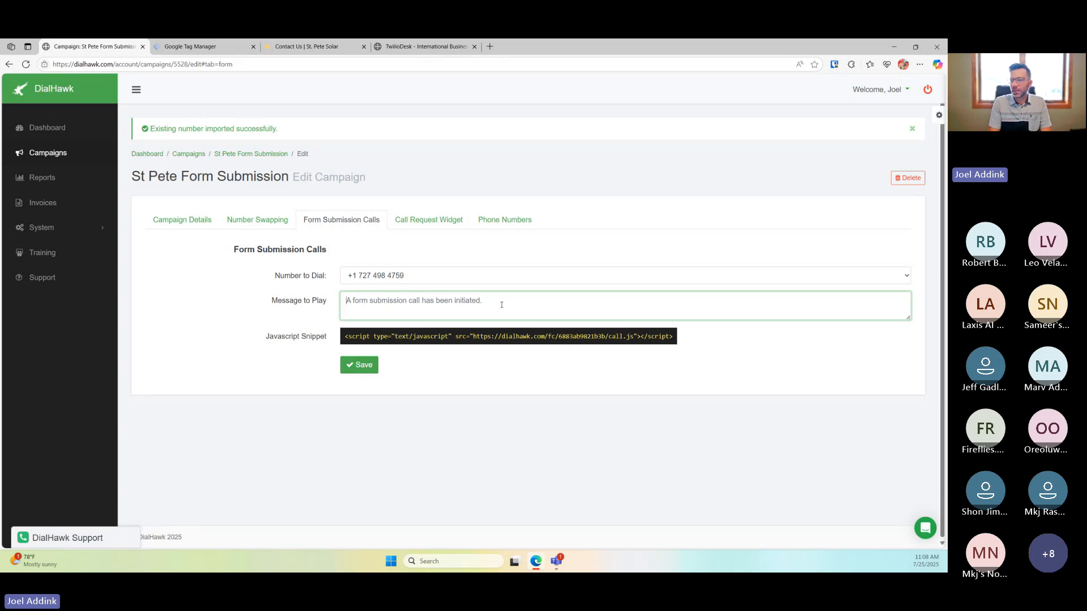
pyautogui.write('Thsi ph')
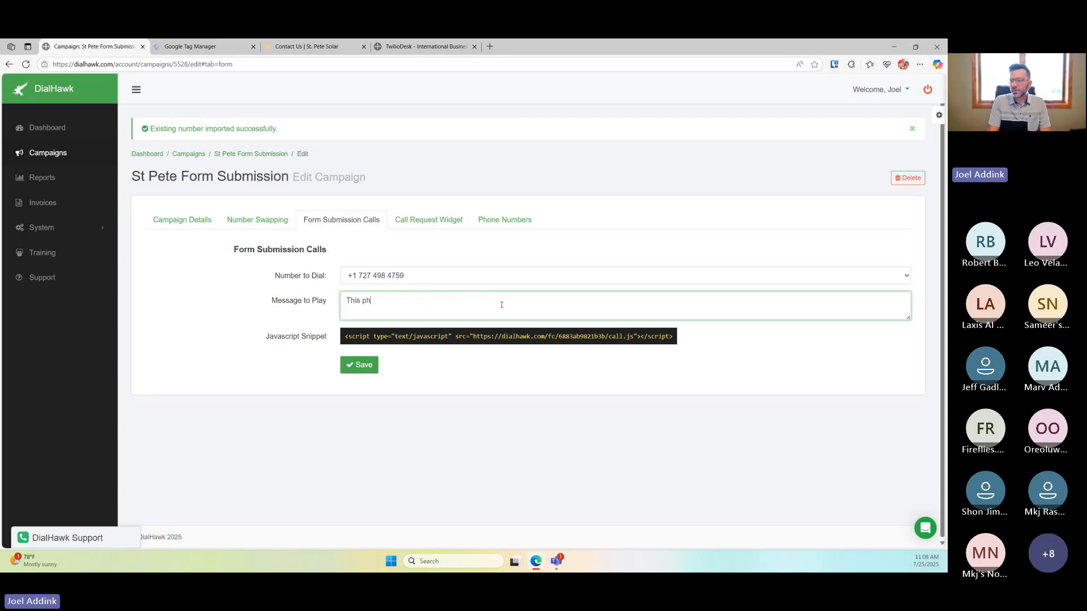
pyautogui.write('one call was generated')
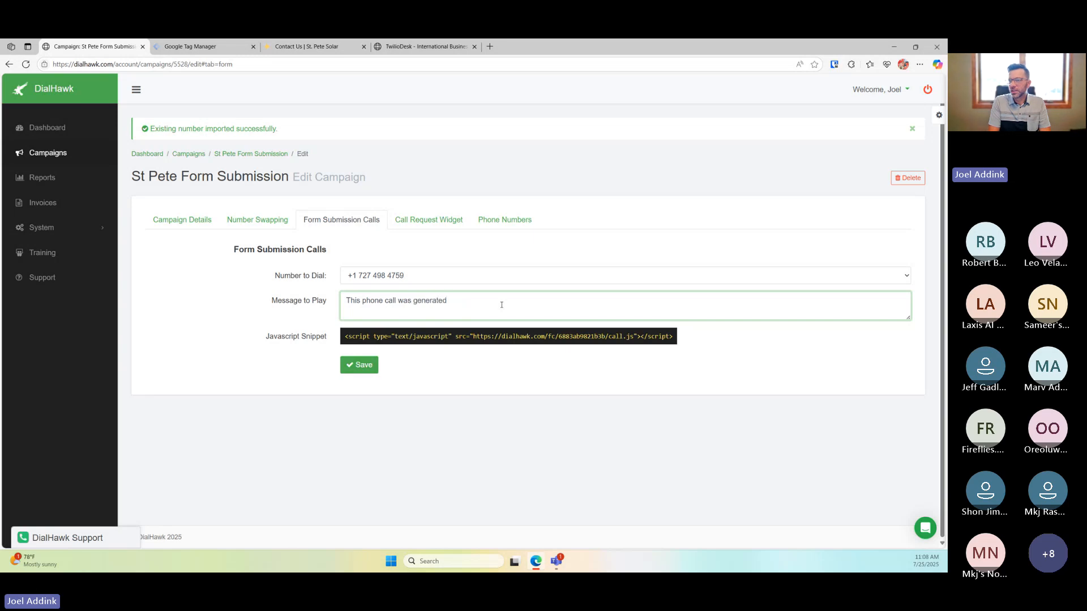
pyautogui.write(' by a form submission on saint peter')
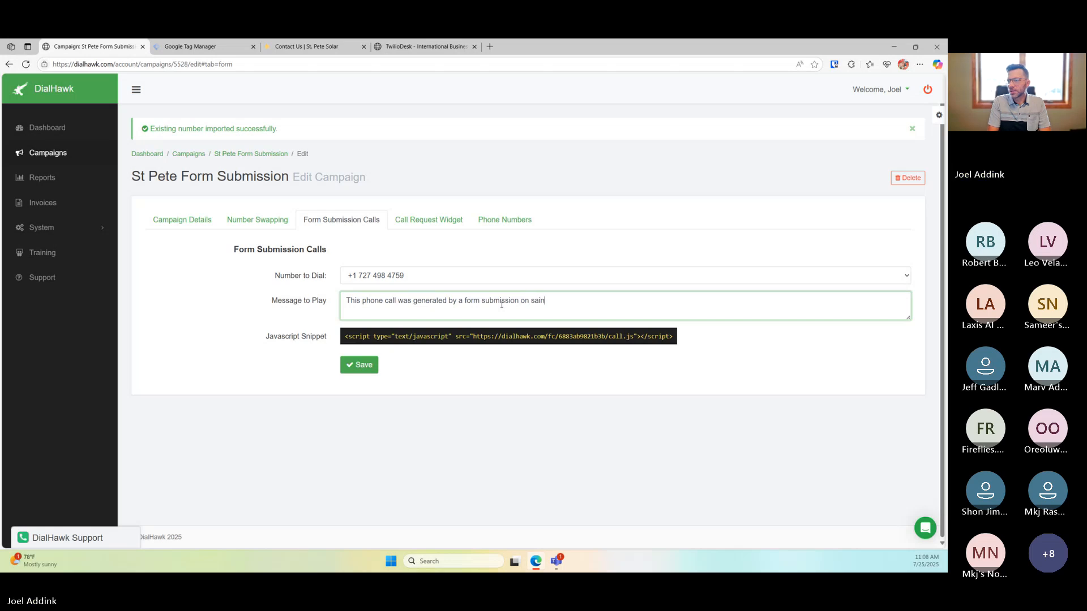
pyautogui.press('BackSpace')
pyautogui.press('BackSpace')
pyautogui.write('er')
pyautogui.press('BackSpace')
pyautogui.write('solar ')
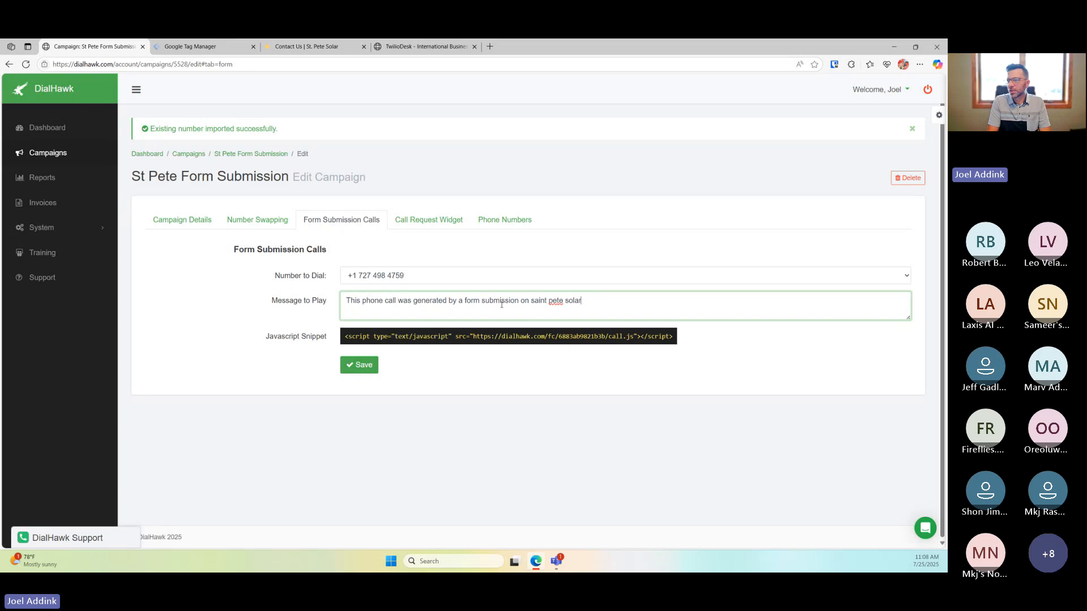
pyautogui.write('dot com.')
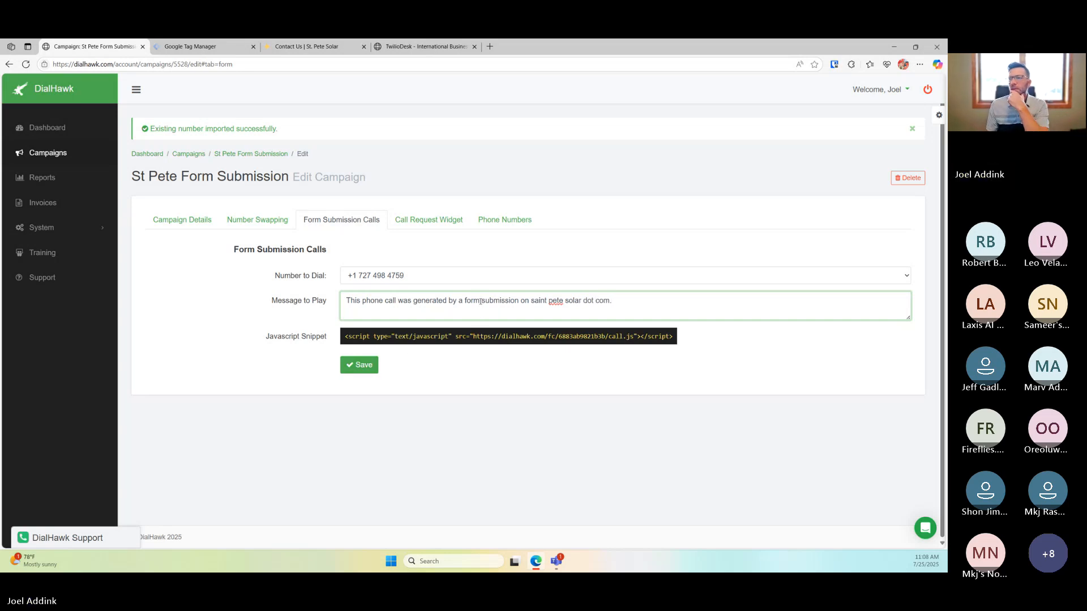
# Save the form submission call settings and check the contact and dialer pages
pyautogui.click(375, 363)
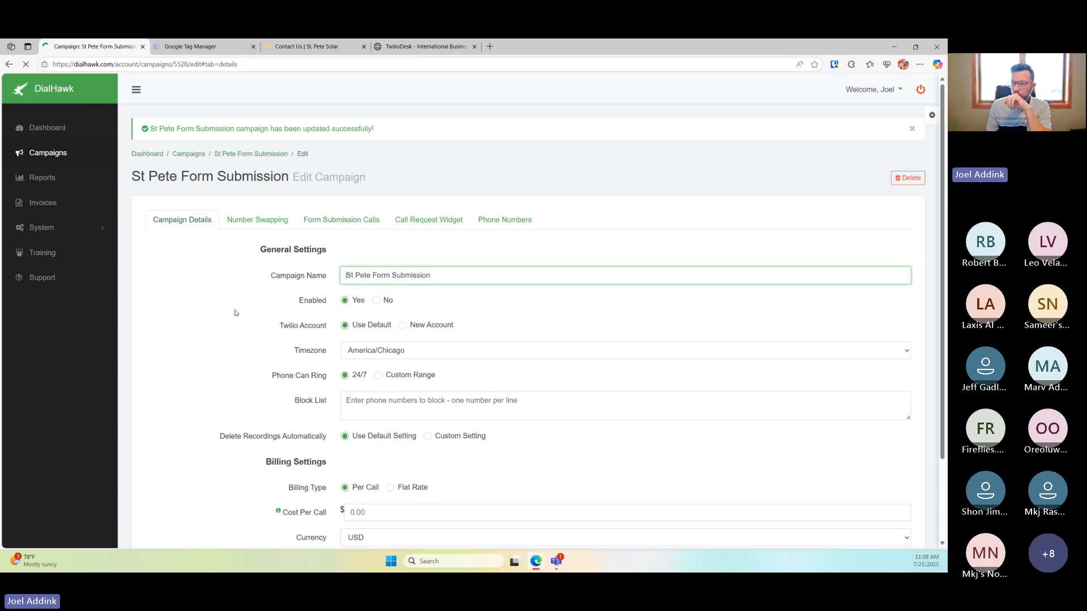
pyautogui.click(351, 222)
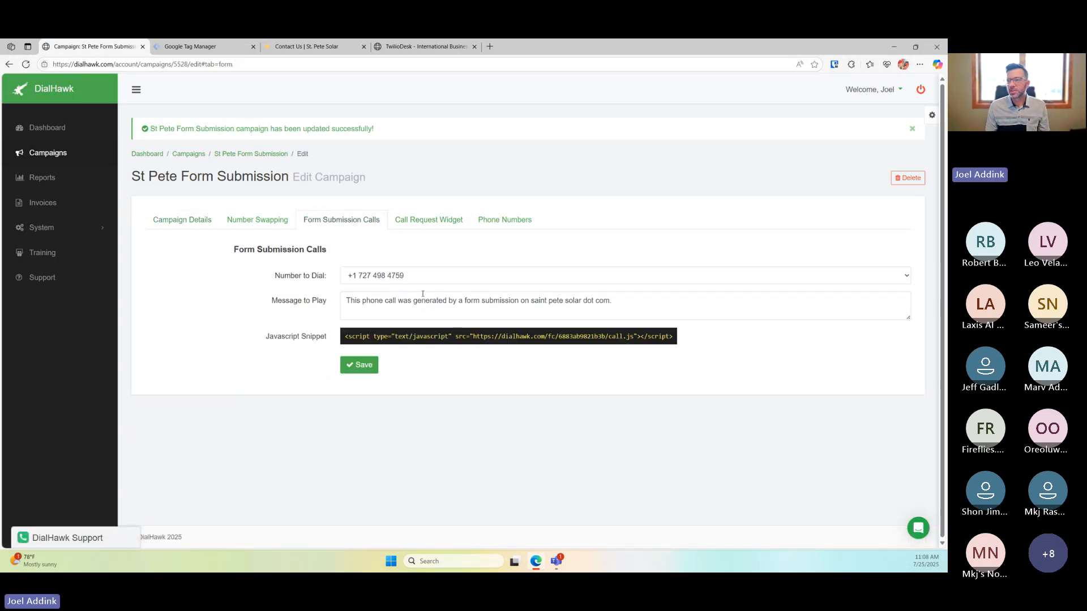
pyautogui.click(334, 45)
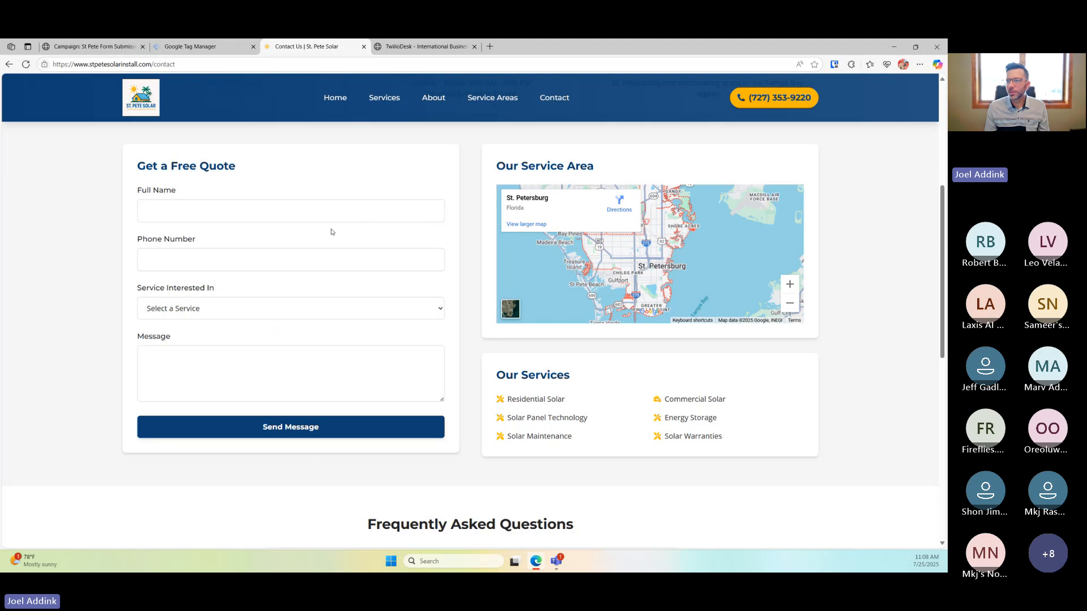
pyautogui.click(387, 48)
# Select the campaign's JavaScript snippet and bring up the Tag Manager Tags list
pyautogui.click(195, 47)
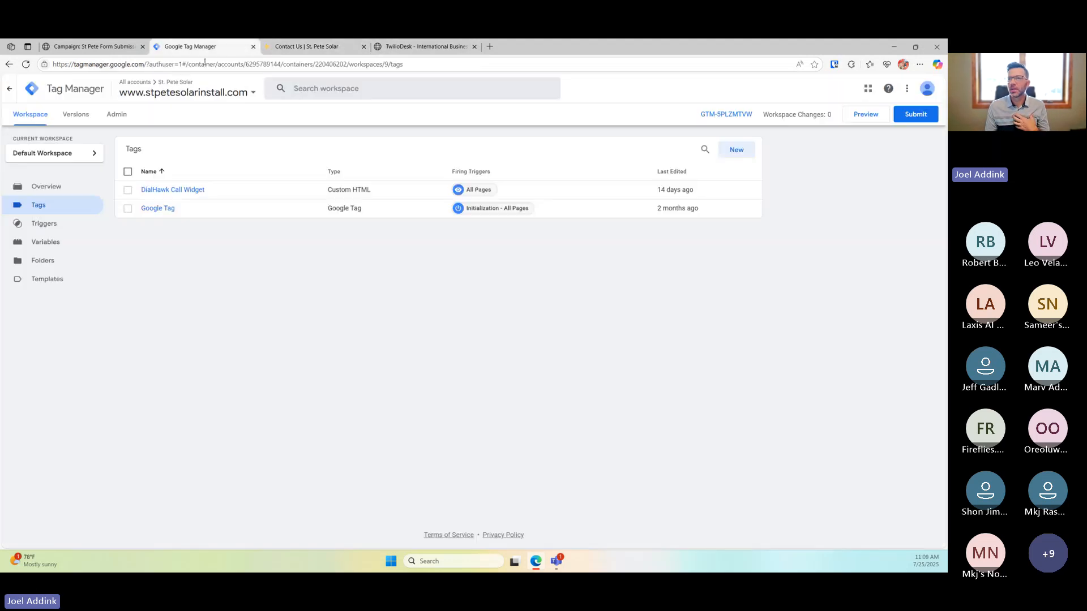
pyautogui.click(128, 49)
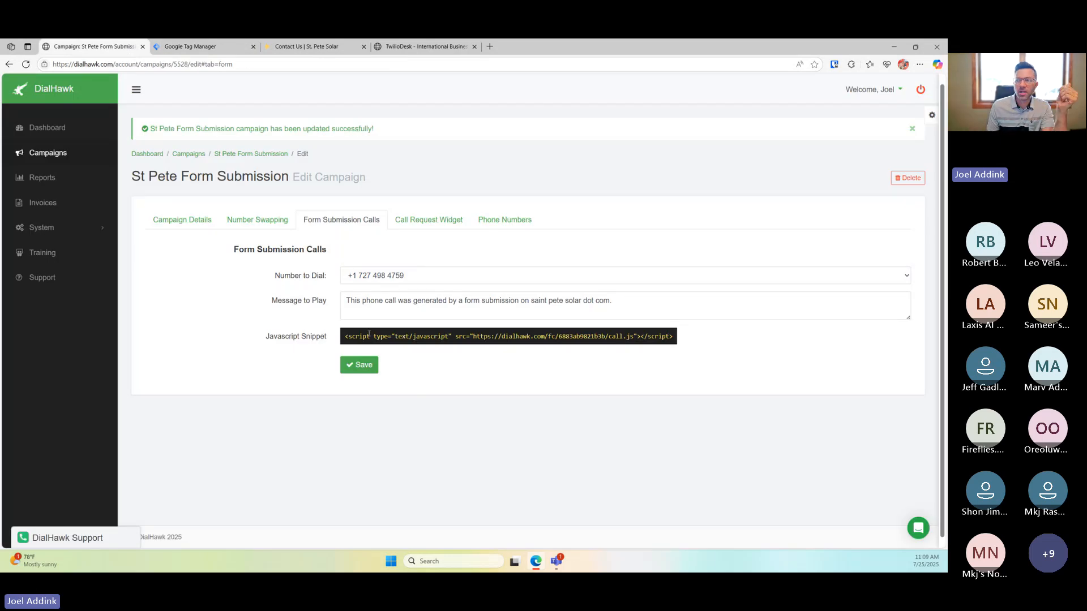
pyautogui.moveTo(345, 339); pyautogui.dragTo(677, 338)
pyautogui.hotkey('ctrl', 'c')
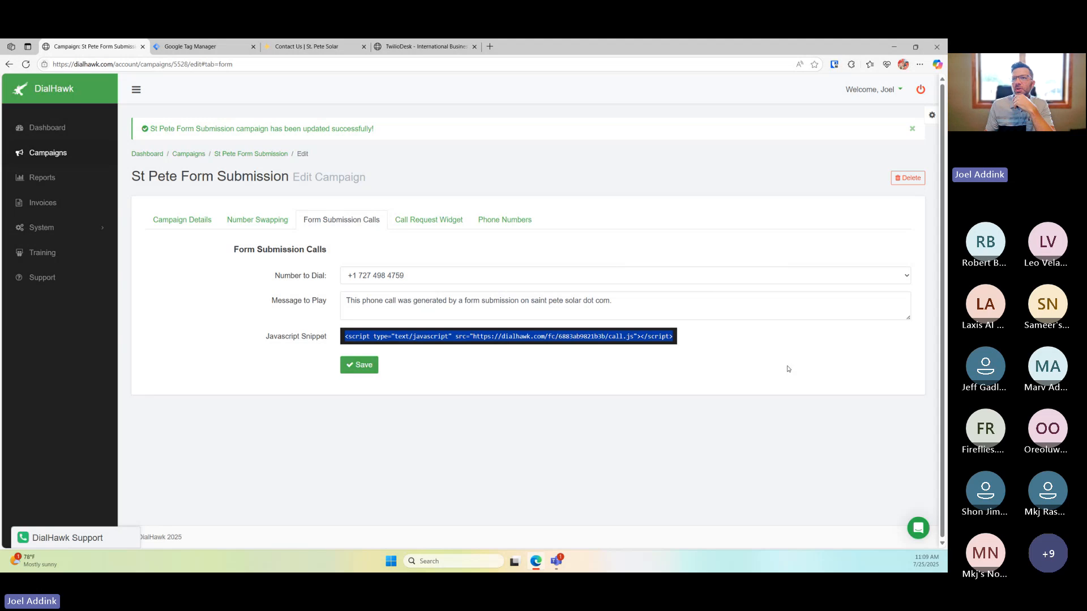
pyautogui.click(210, 51)
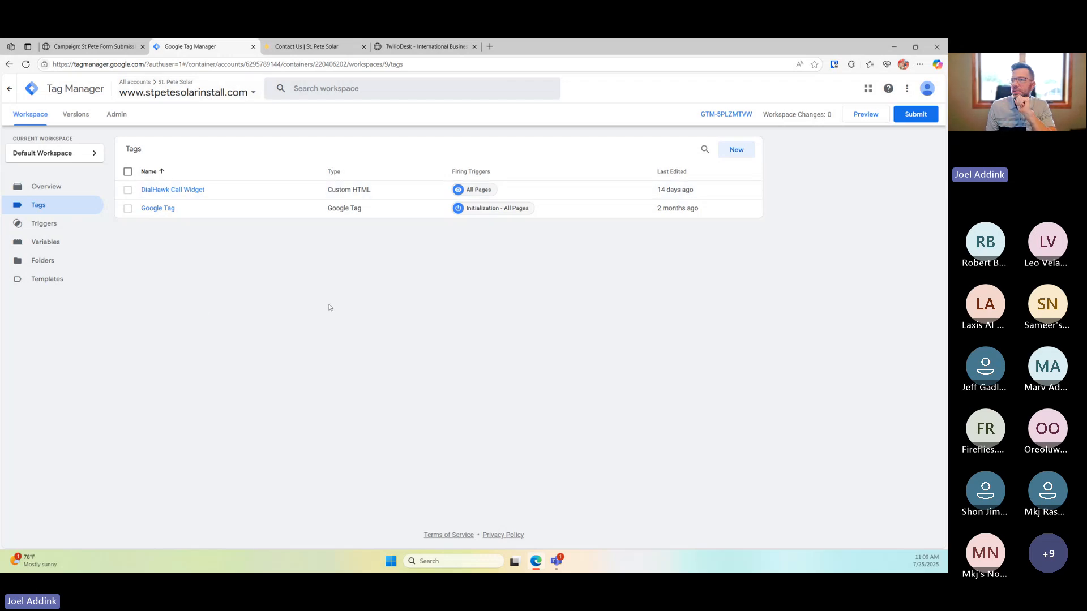
# Create a new Custom HTML tag and paste the DialHawk script into its HTML
pyautogui.click(730, 157)
pyautogui.click(625, 166)
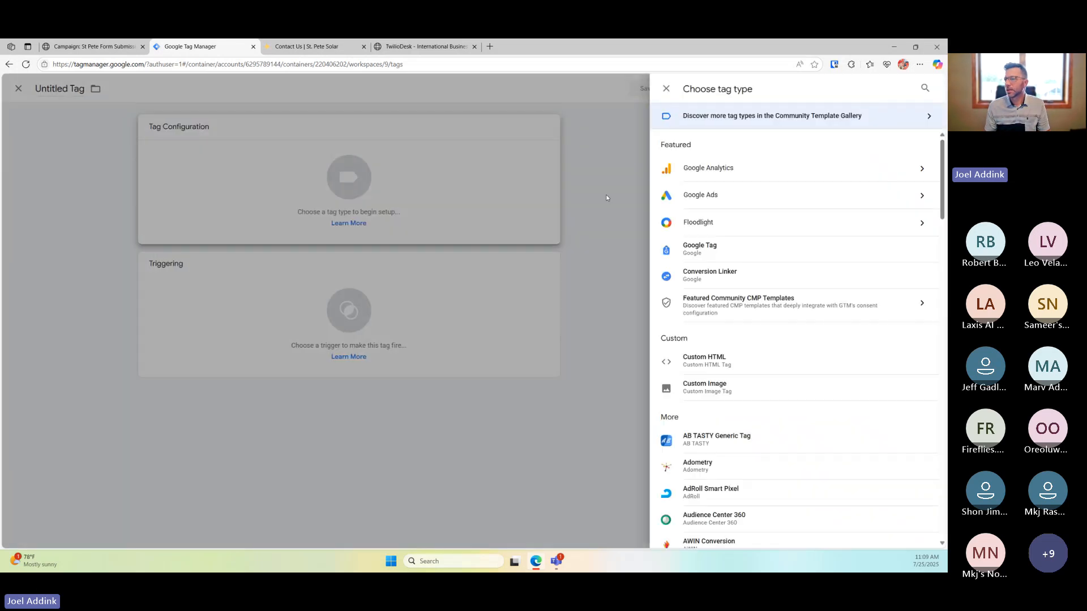
pyautogui.click(707, 369)
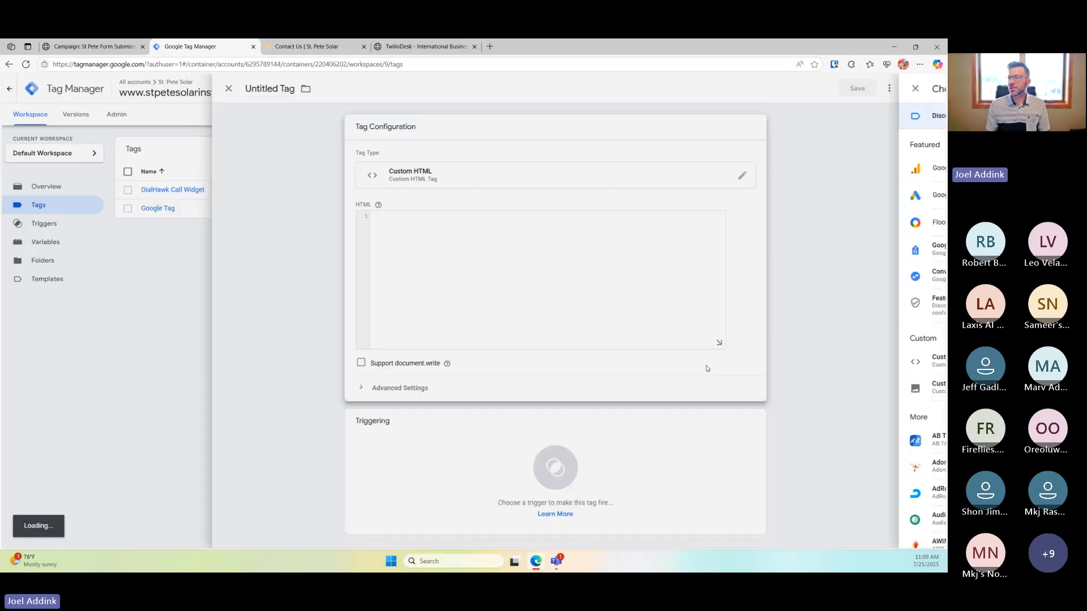
pyautogui.click(496, 231)
pyautogui.hotkey('ctrl', 'v')
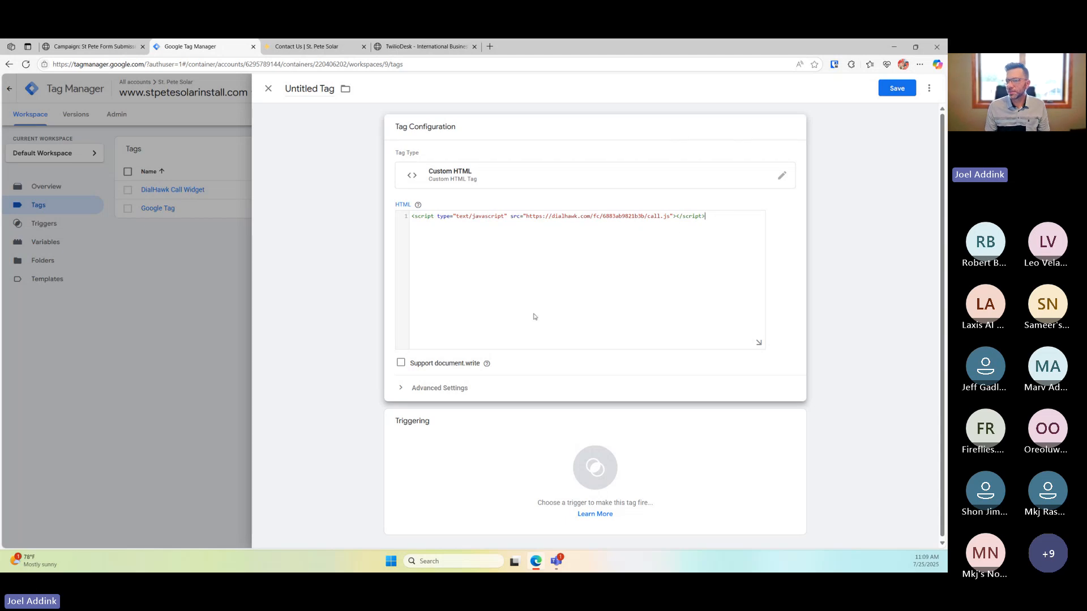
# Make the tag fire on All Pages and name it 'St Pete'
pyautogui.click(534, 444)
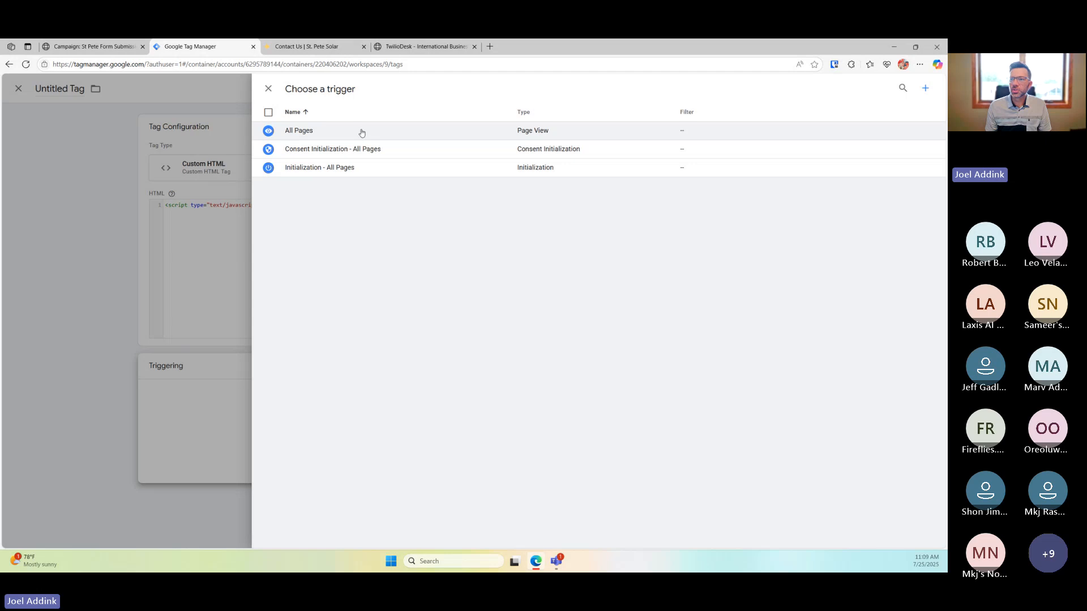
pyautogui.click(362, 133)
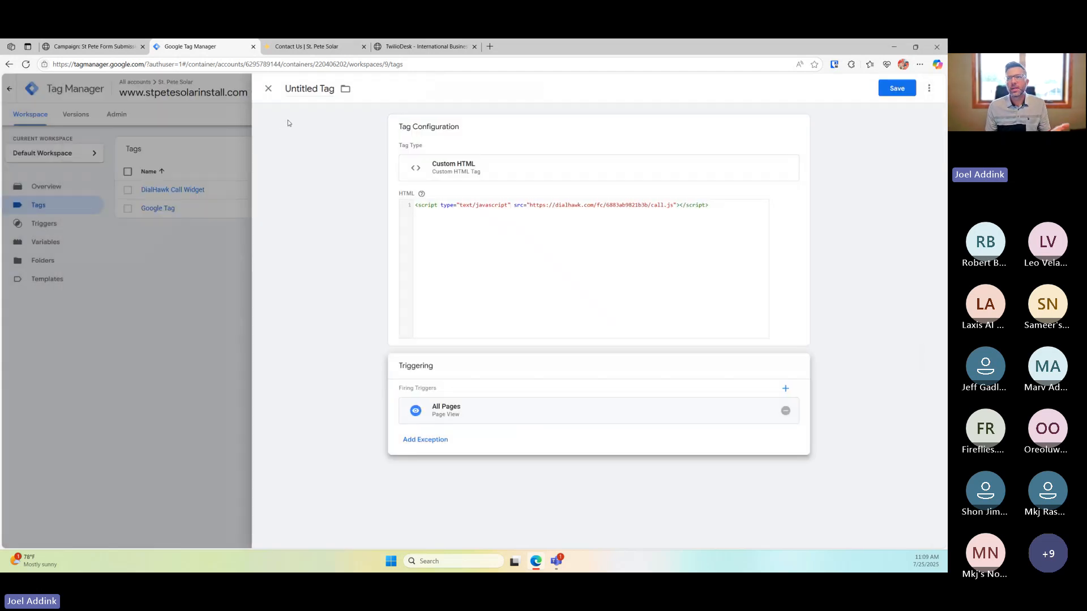
pyautogui.click(307, 89)
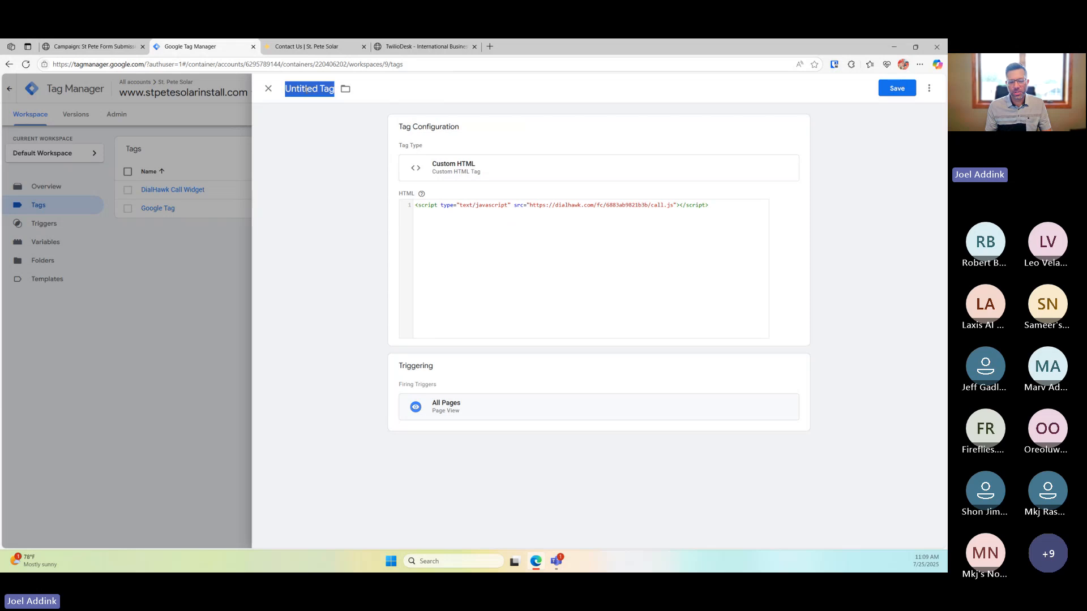
pyautogui.write('St Pete')
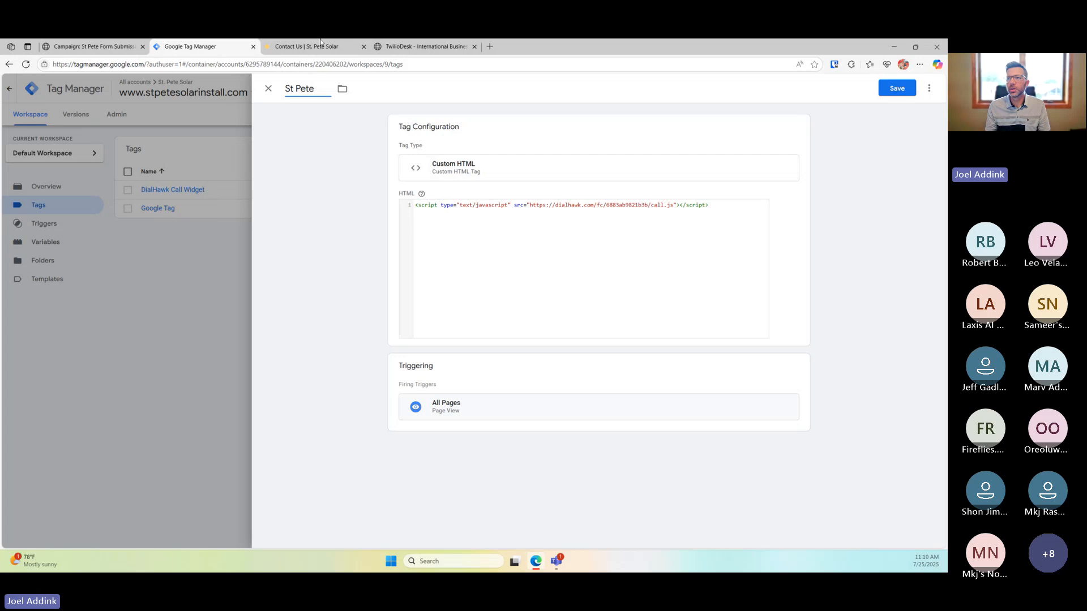
# Switch to the Contact Us page and click into the empty Phone Number field
pyautogui.click(319, 45)
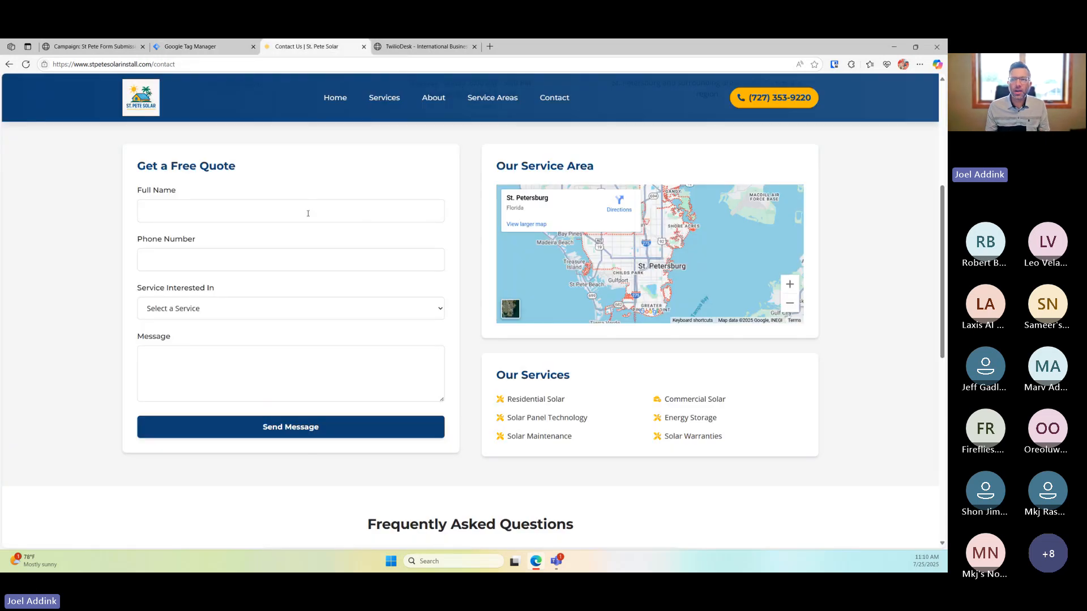
pyautogui.click(295, 261)
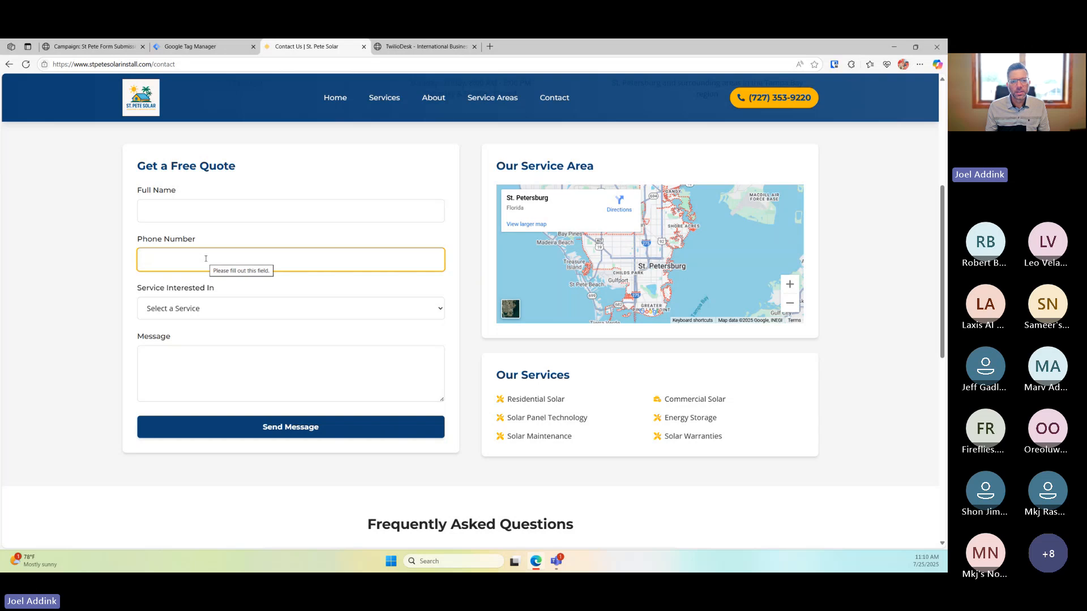
pyautogui.moveTo(198, 240); pyautogui.dragTo(138, 241)
pyautogui.click(142, 242)
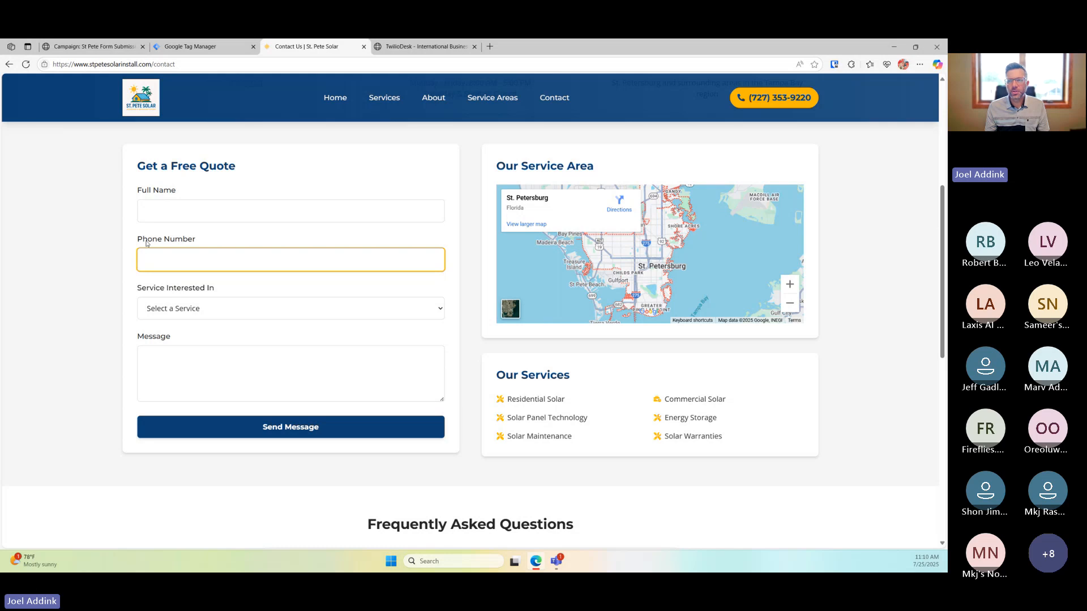
pyautogui.moveTo(146, 244); pyautogui.dragTo(222, 242)
pyautogui.click(220, 244)
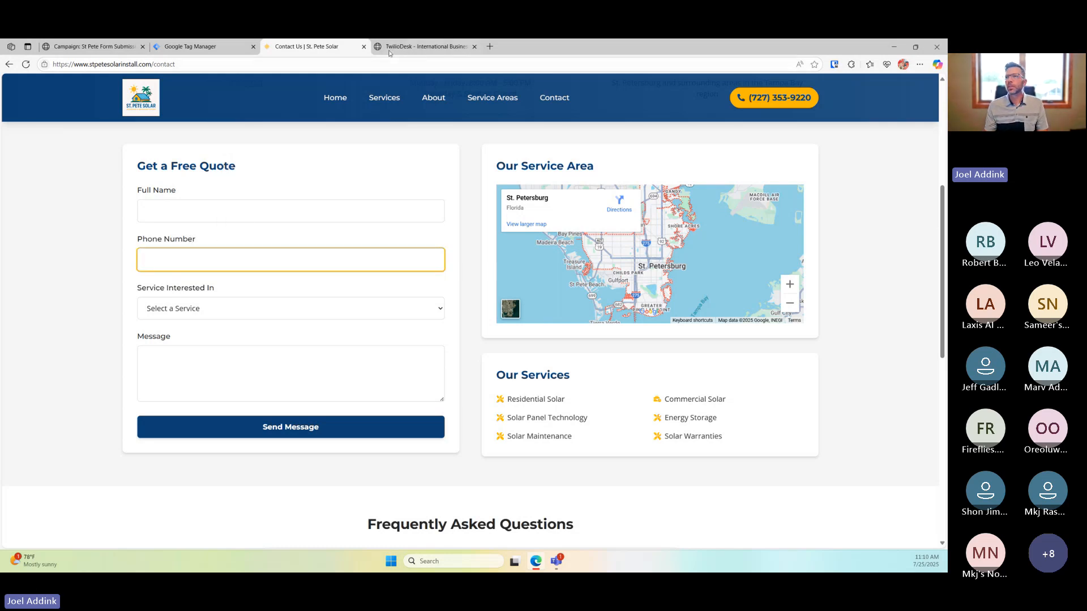
# Complete the tag name as 'St Pete Solar Form Submission' and save the tag
pyautogui.click(243, 48)
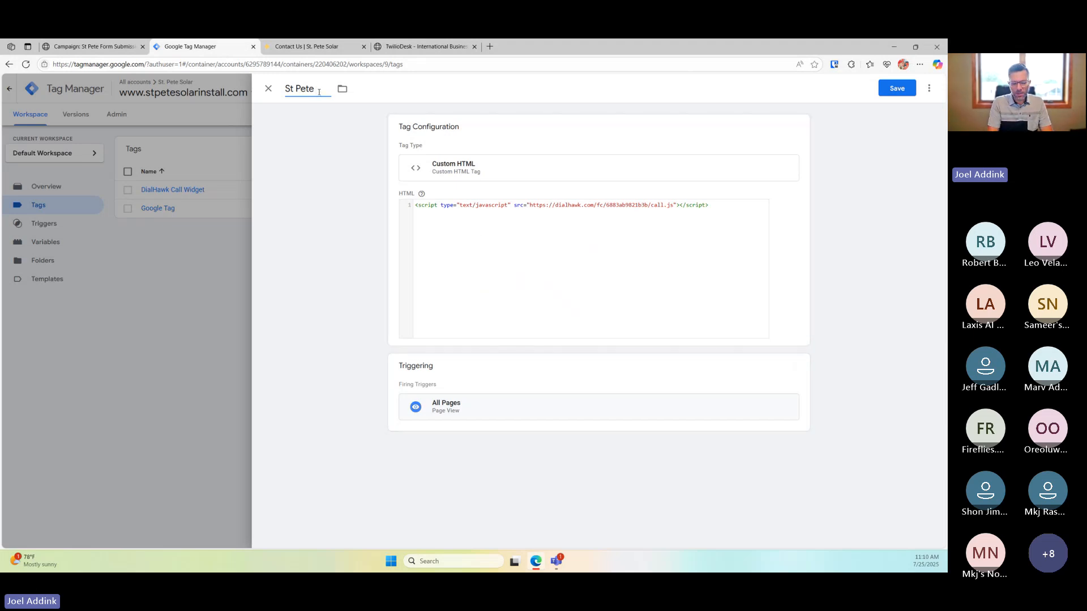
pyautogui.write('solar Fo')
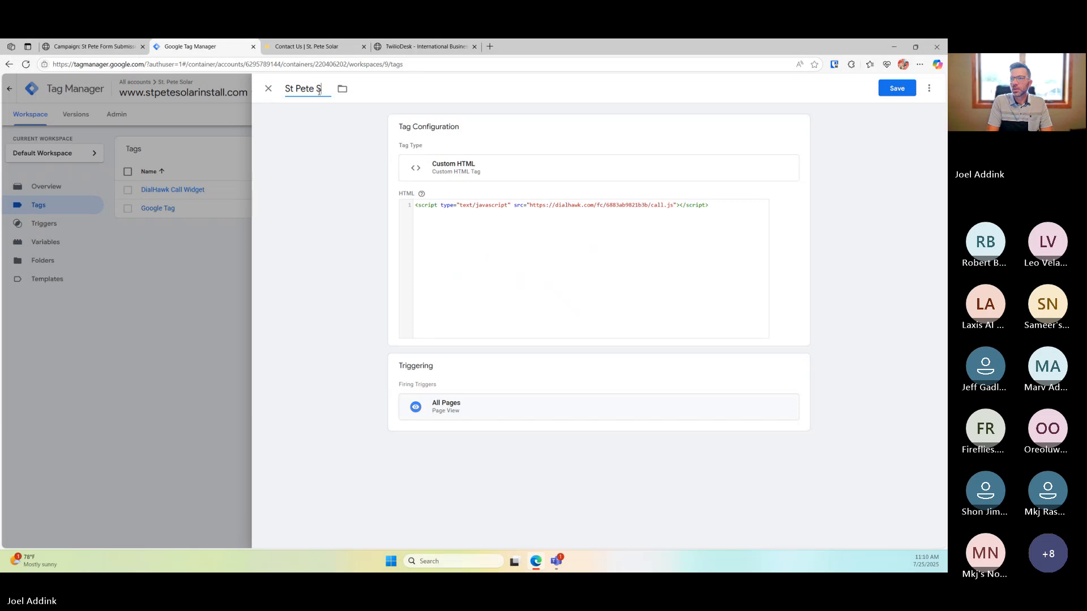
pyautogui.write('rm Submission')
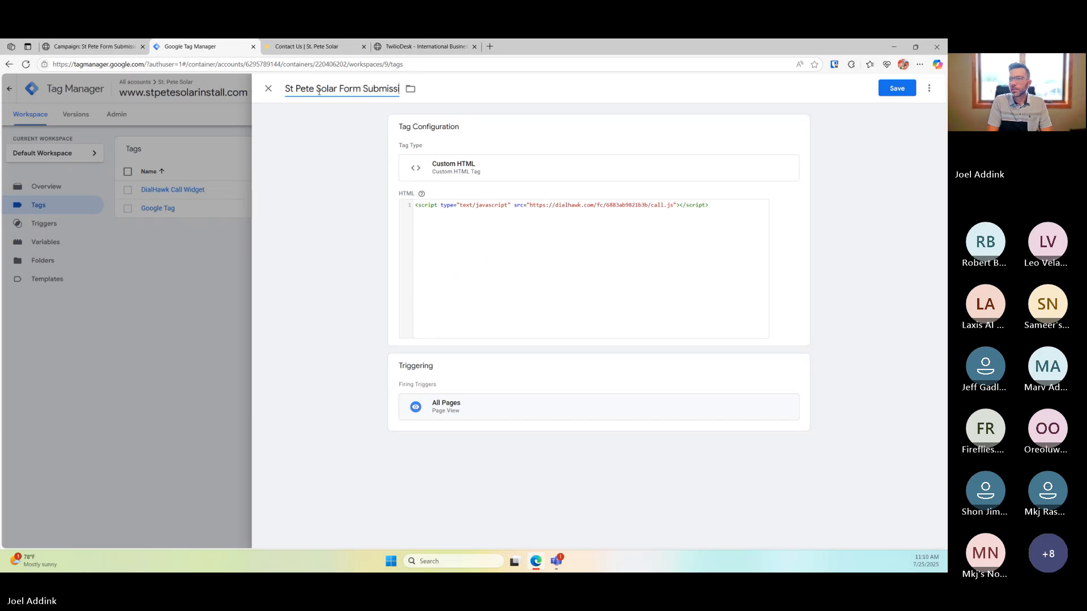
pyautogui.click(895, 88)
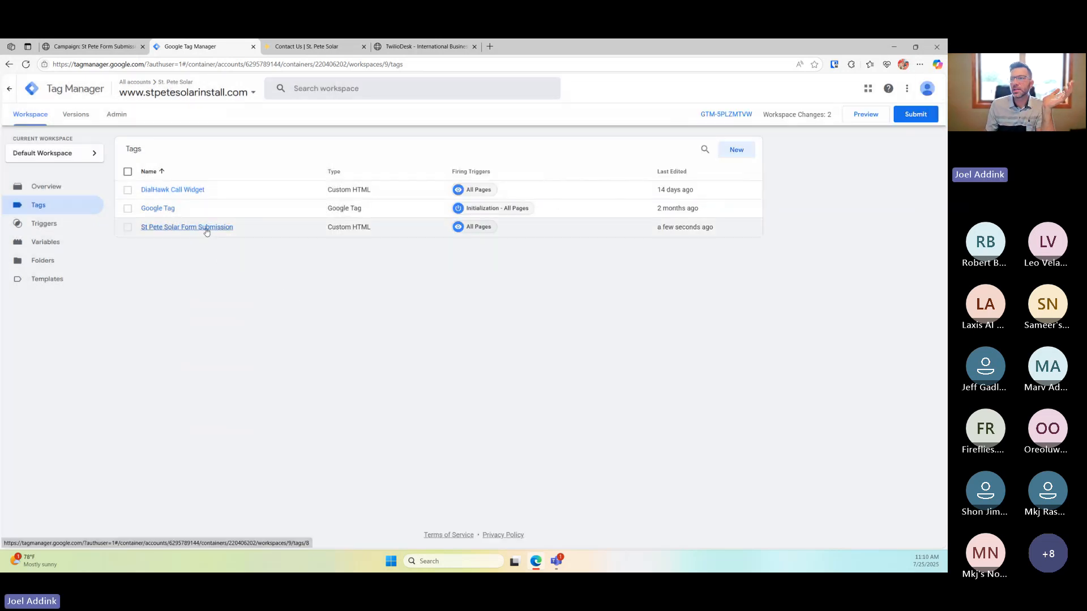
# Submit and publish the workspace as Version 9, then return to the contact page
pyautogui.click(913, 115)
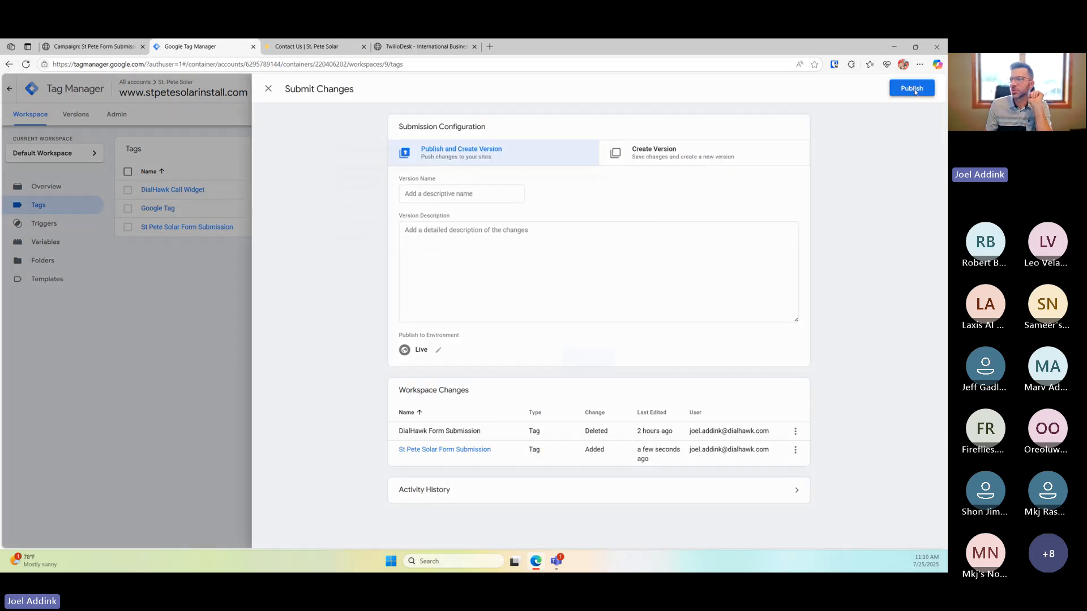
pyautogui.click(912, 89)
pyautogui.click(591, 365)
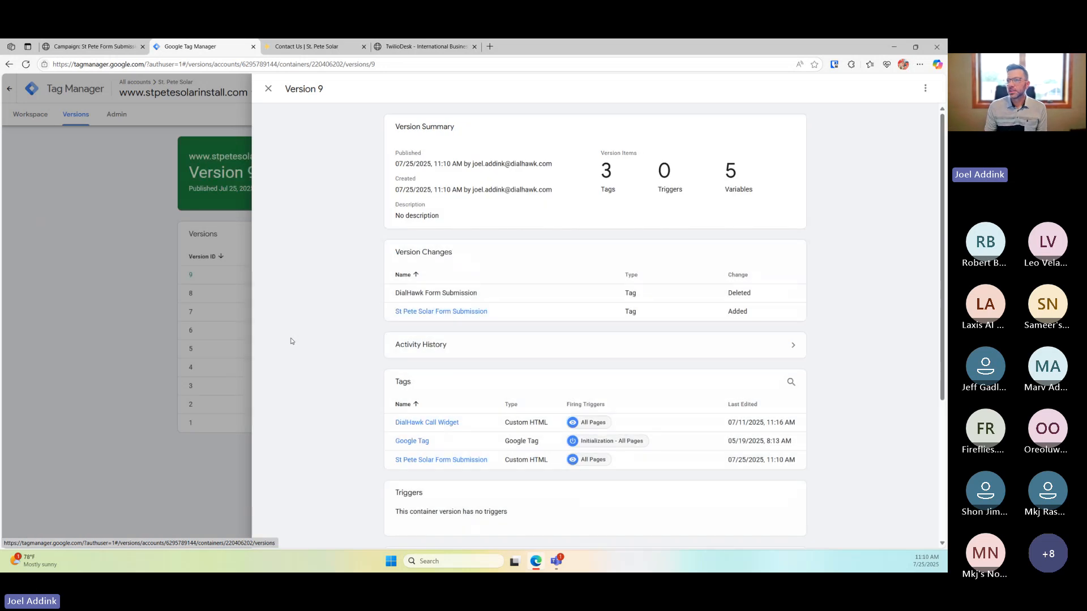
pyautogui.click(202, 280)
pyautogui.click(308, 46)
# Reload the contact page and enter a full name and phone number in the quote form
pyautogui.click(245, 140)
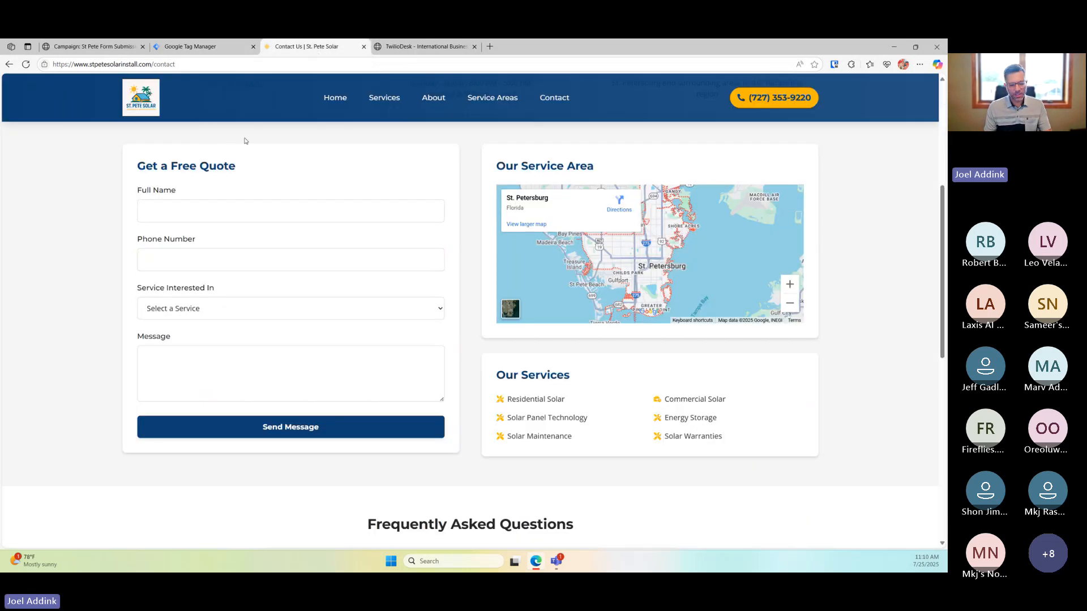
pyautogui.press('F5')
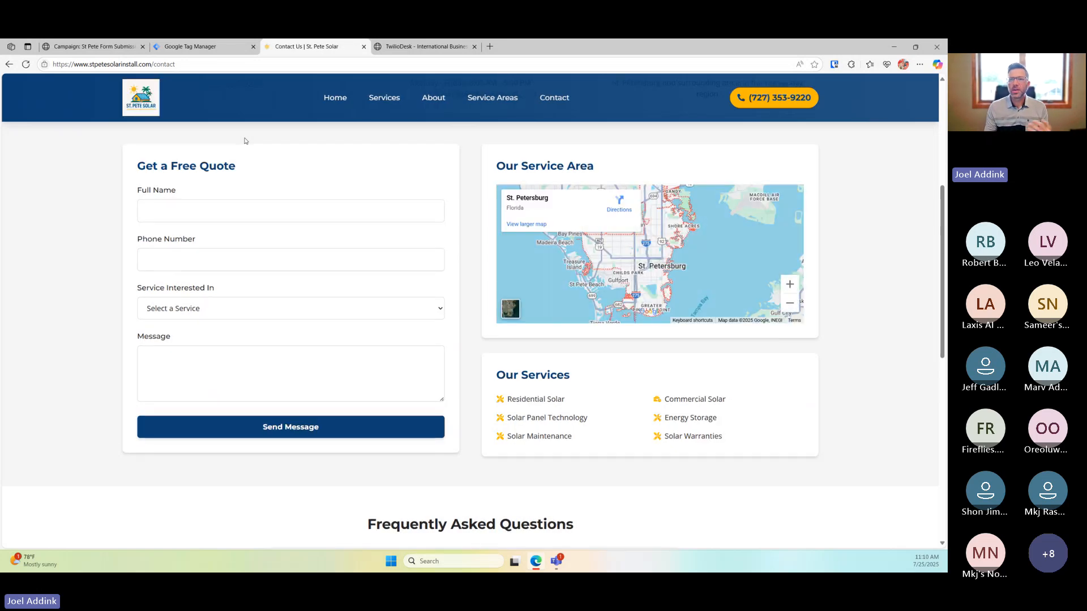
pyautogui.click(249, 208)
pyautogui.click(245, 260)
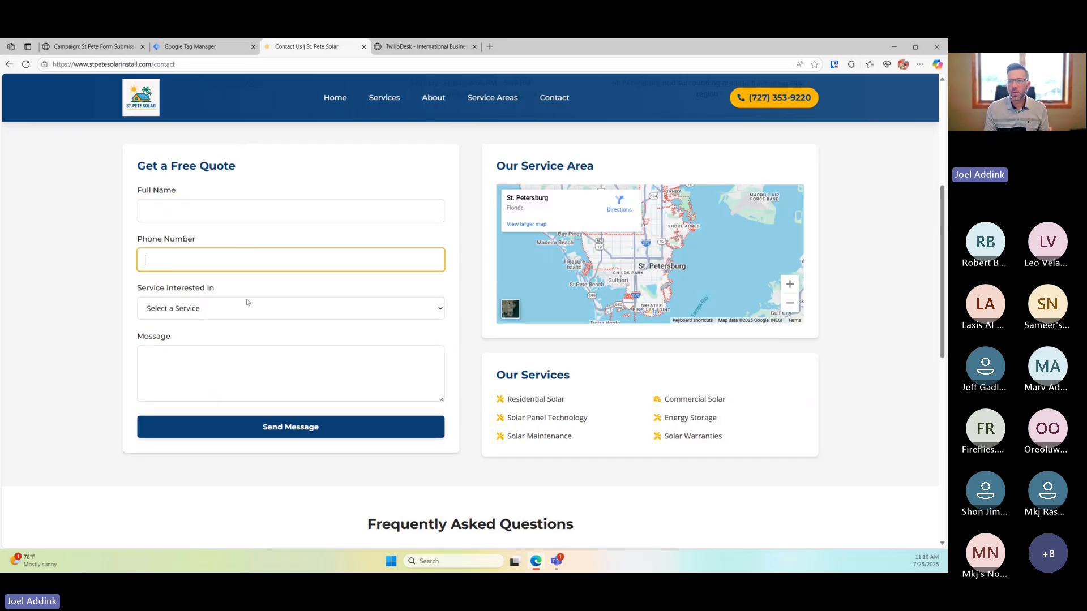
pyautogui.click(245, 369)
pyautogui.click(249, 212)
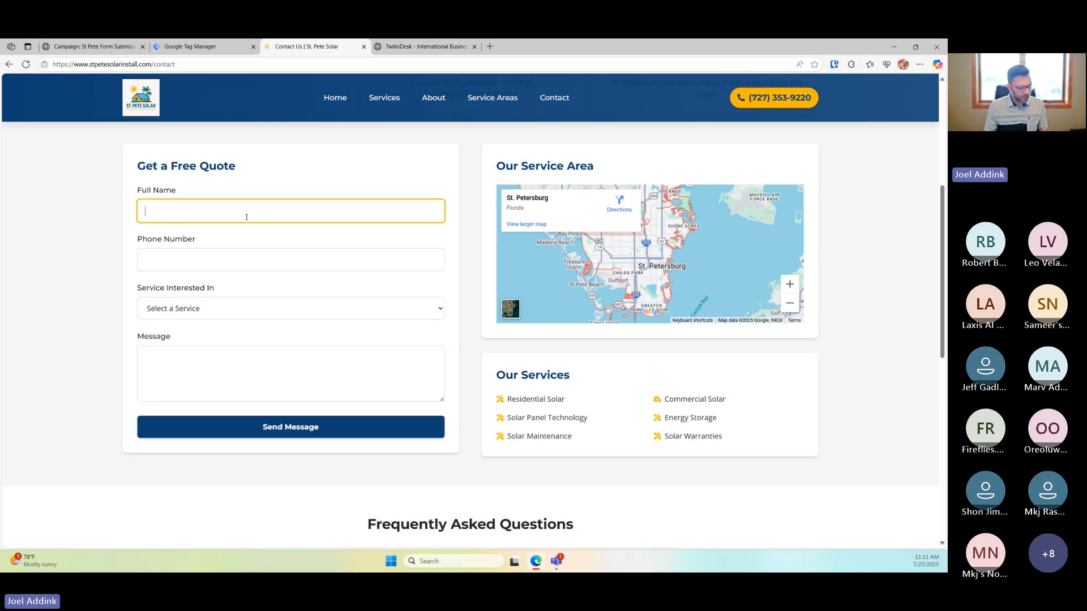
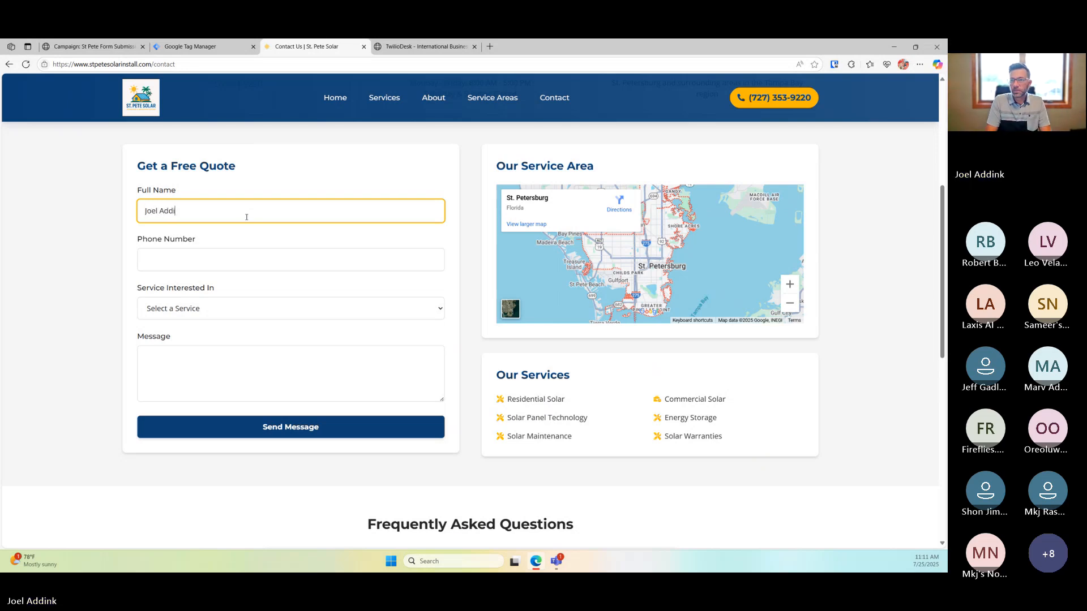
pyautogui.press('Tab')
pyautogui.press('Return')
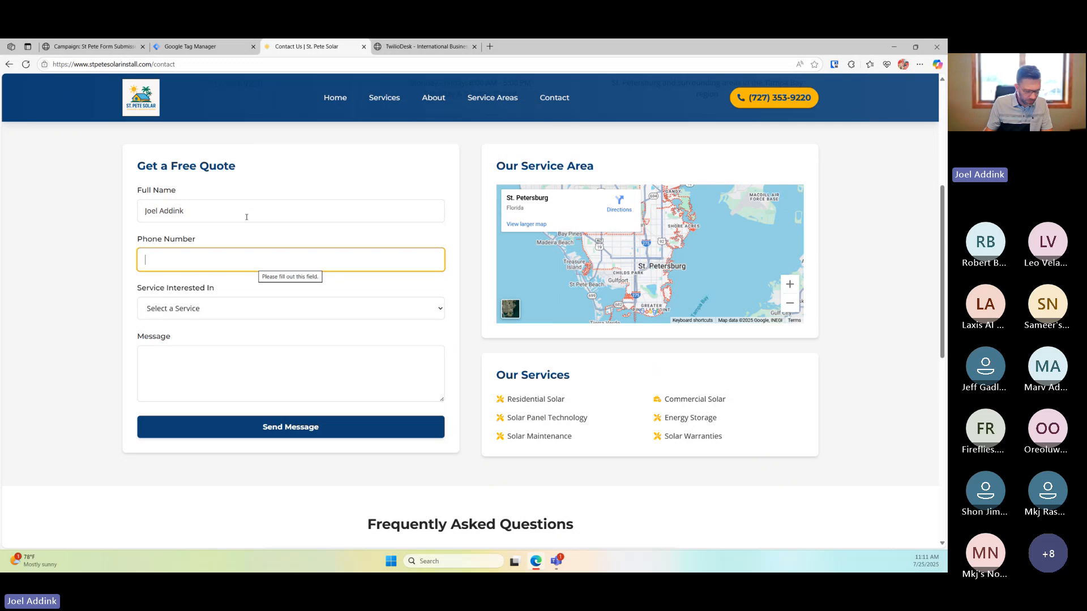
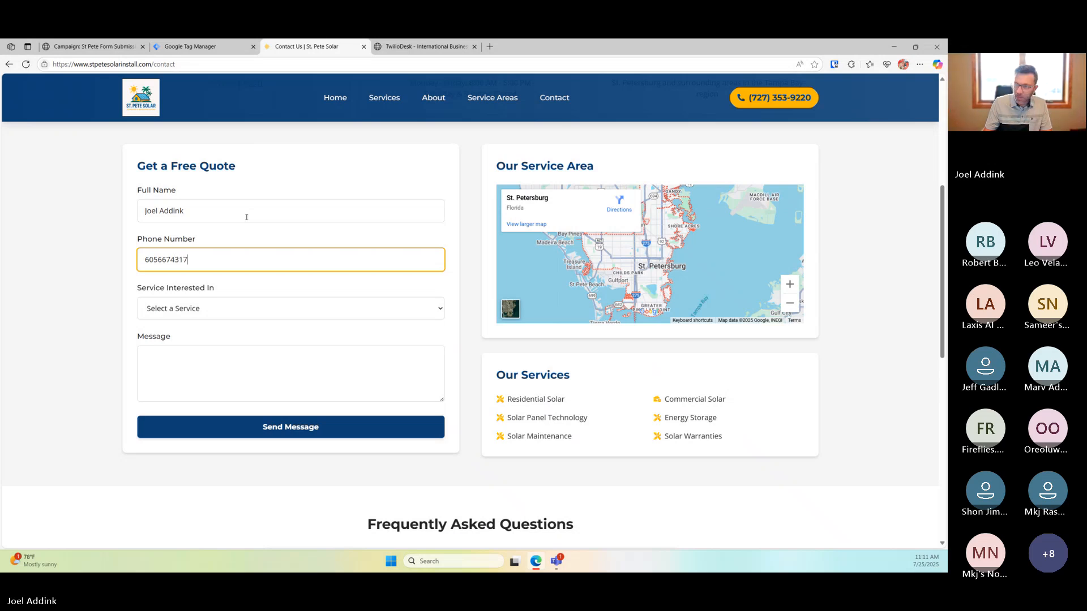
# Choose Commercial Solar as the service, write 'This is a test' as the message, and open the DialHawk dialer
pyautogui.click(267, 321)
pyautogui.click(263, 352)
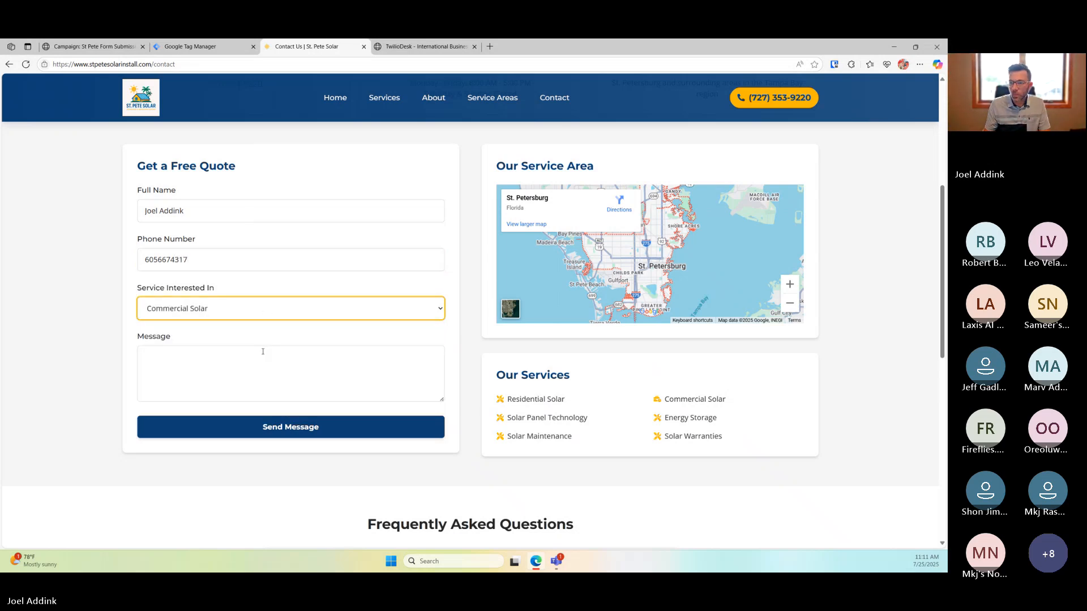
pyautogui.click(261, 362)
pyautogui.write('This is a test')
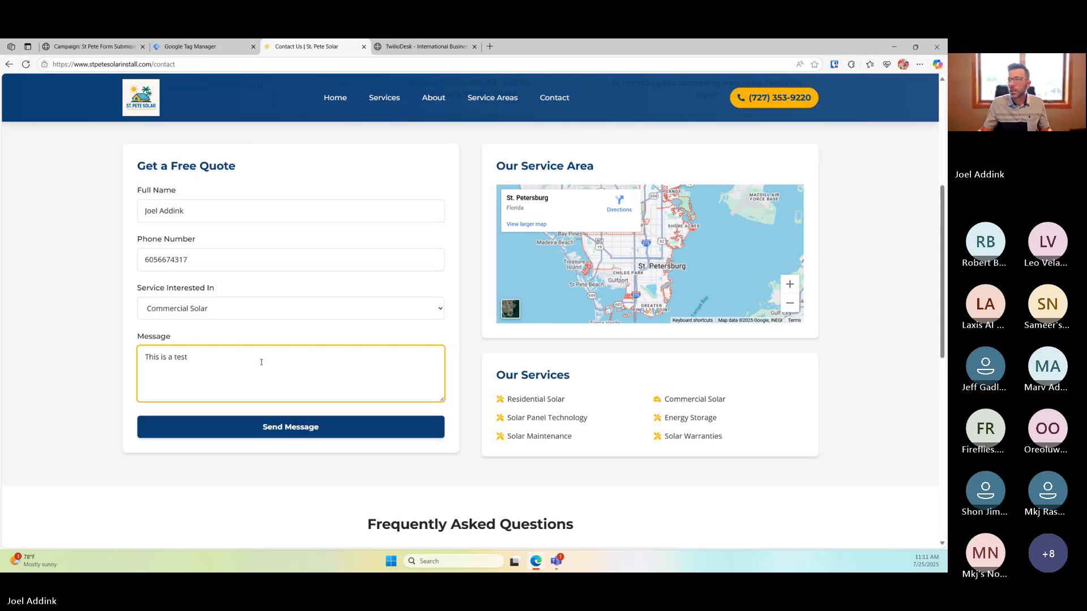
pyautogui.click(396, 49)
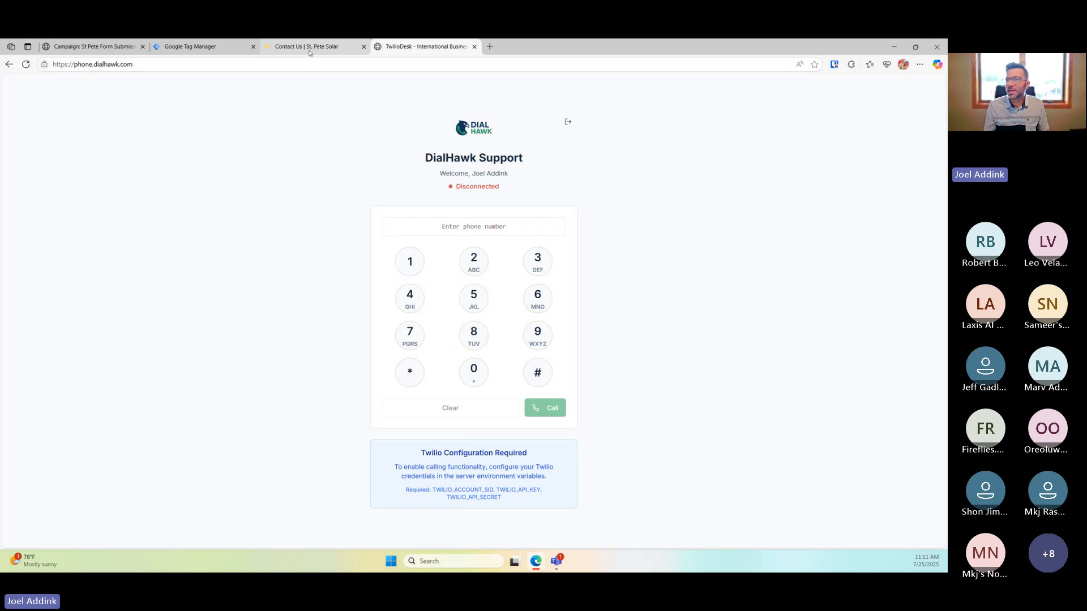
# Reload the dialer so it reads Connected, then return to the filled St. Pete Solar quote form
pyautogui.click(26, 64)
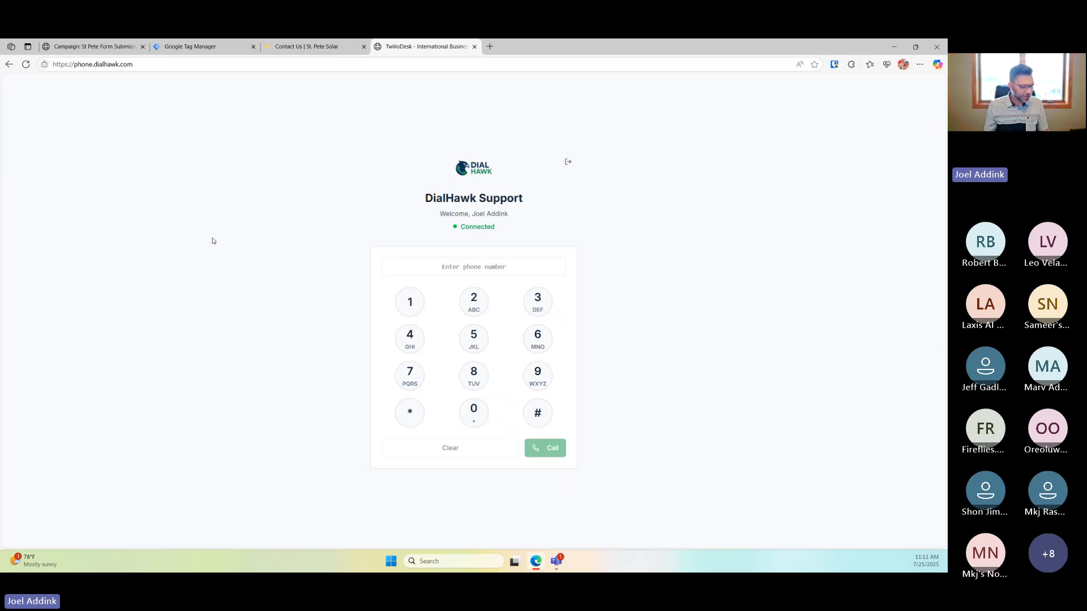
pyautogui.click(300, 47)
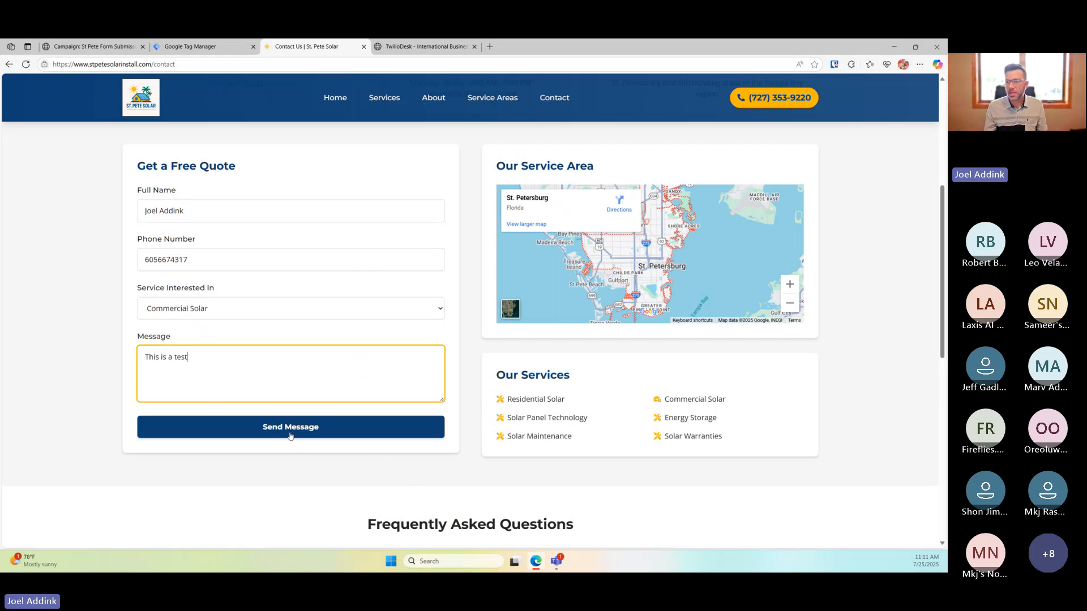
# Send the test St. Pete Solar quote request and switch to the DialHawk dialer for the incoming call
pyautogui.click(399, 47)
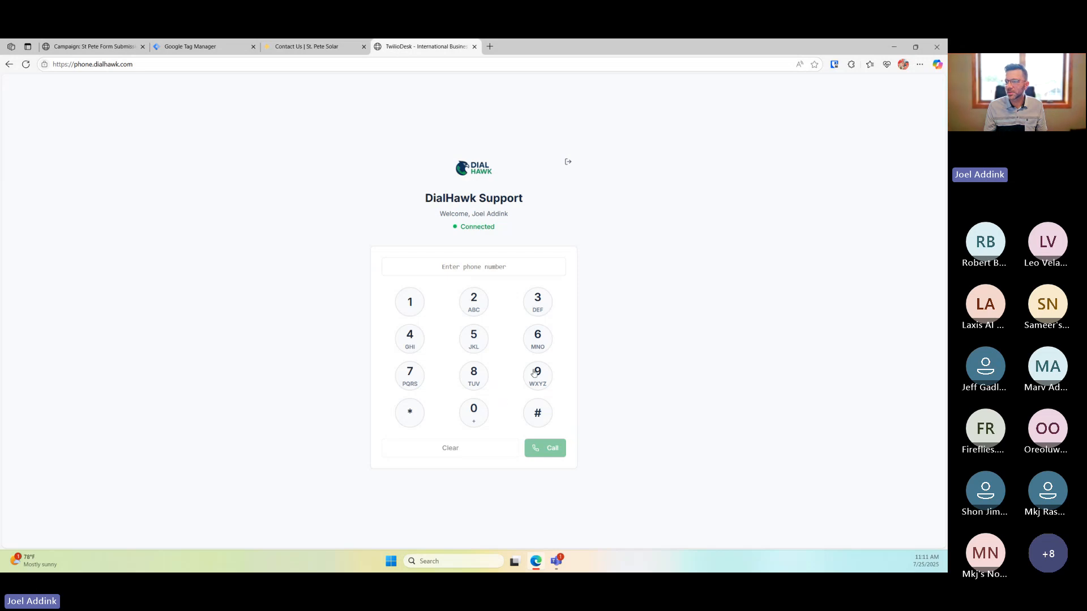
pyautogui.click(329, 51)
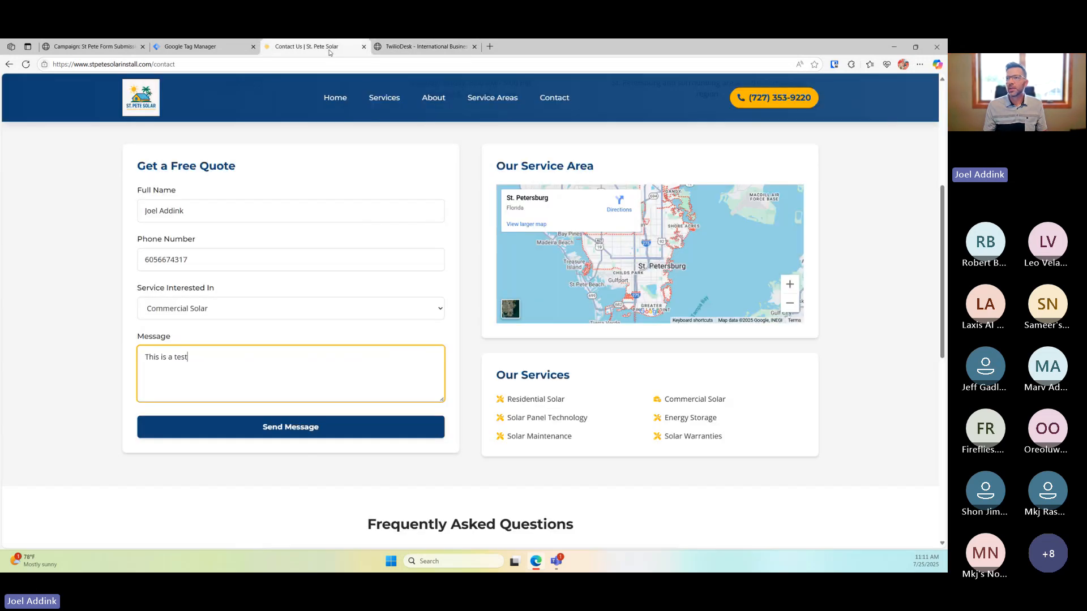
pyautogui.click(269, 429)
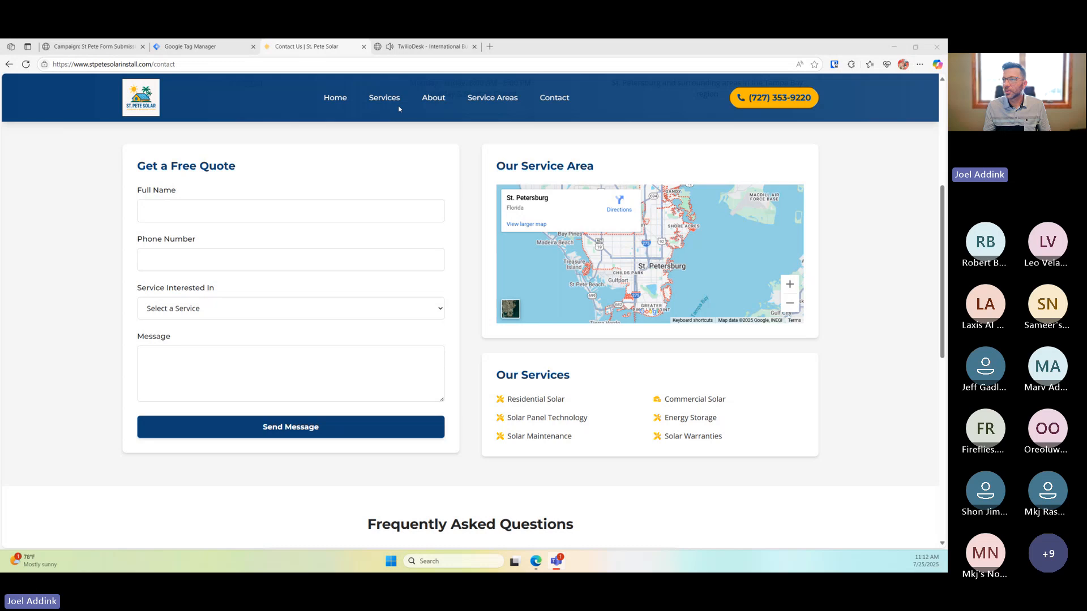
pyautogui.click(414, 51)
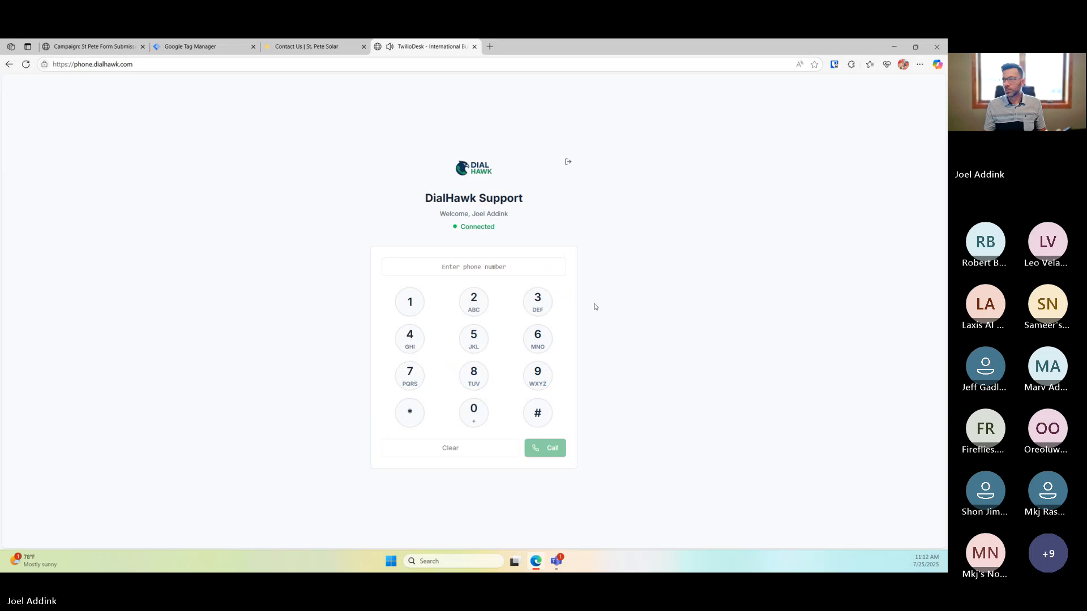
# Check the live container version in Google Tag Manager, then return to the St Pete Form Submission campaign
pyautogui.click(322, 46)
pyautogui.click(206, 49)
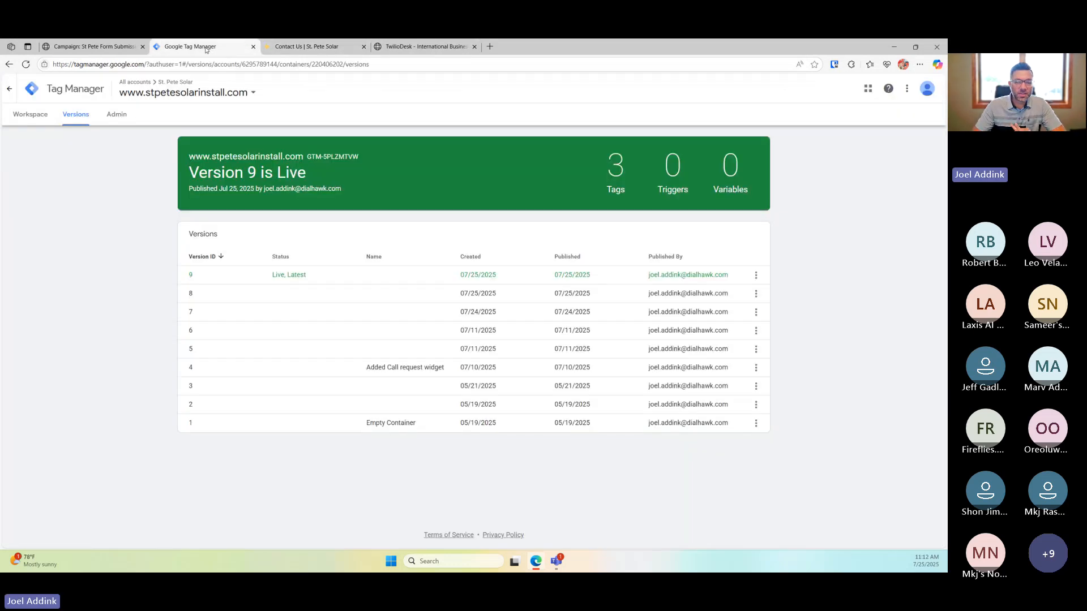
pyautogui.click(88, 48)
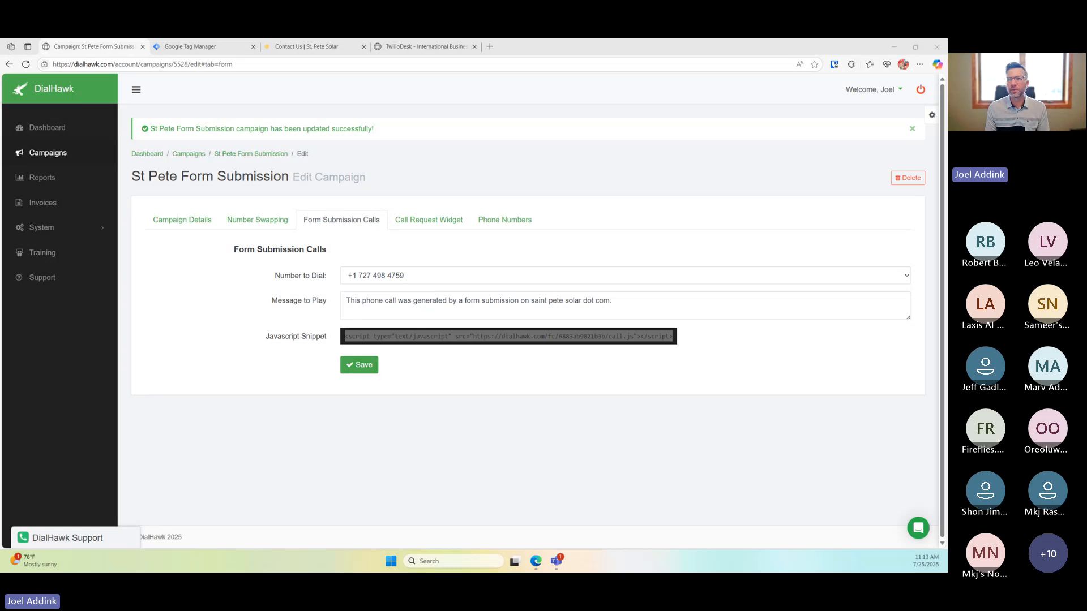
pyautogui.click(447, 155)
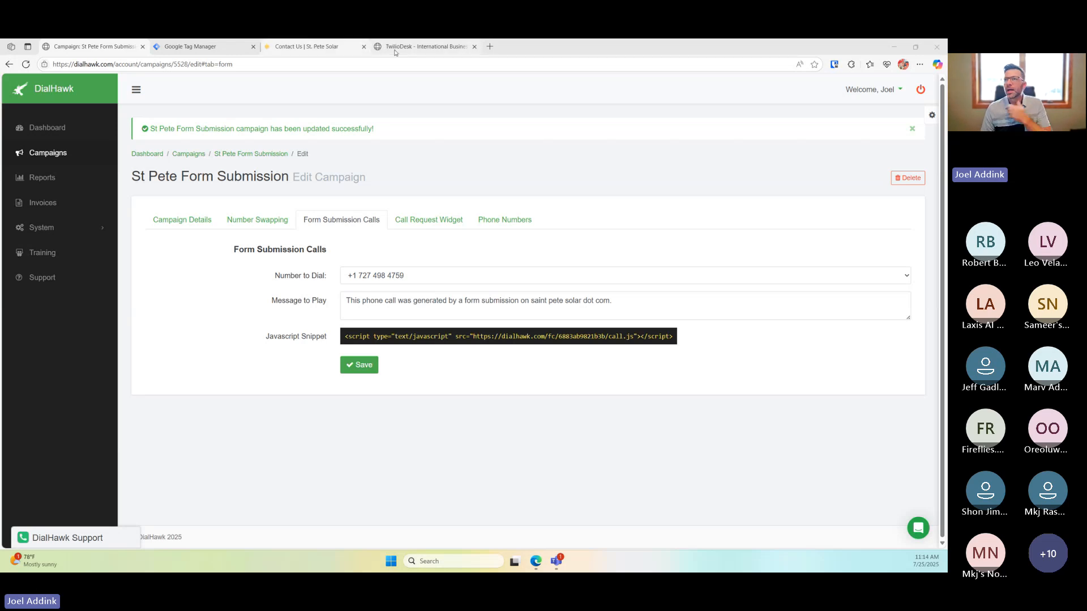
pyautogui.click(231, 154)
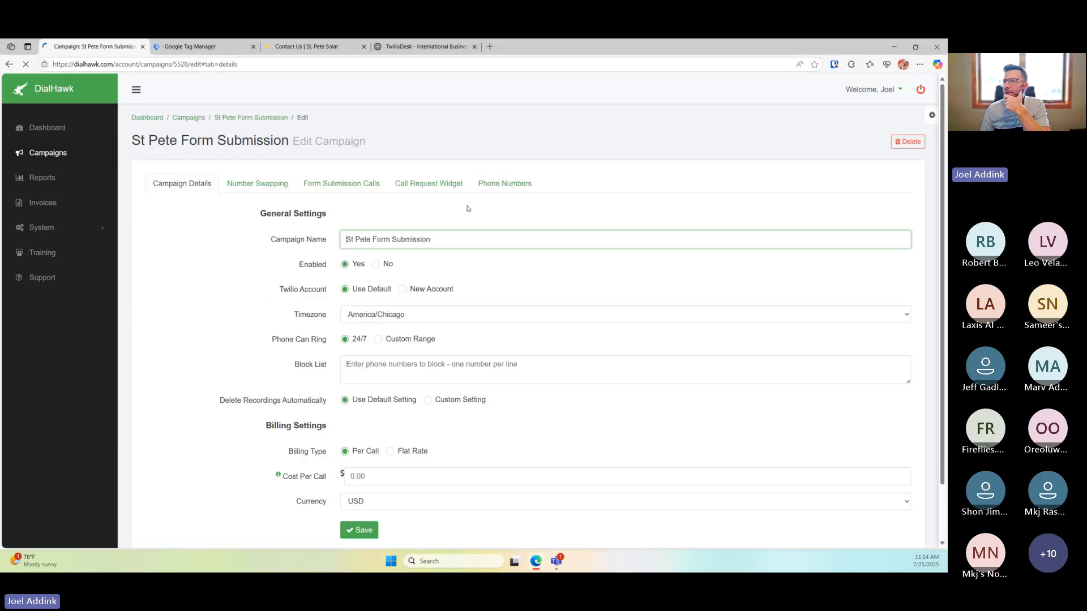
pyautogui.click(498, 183)
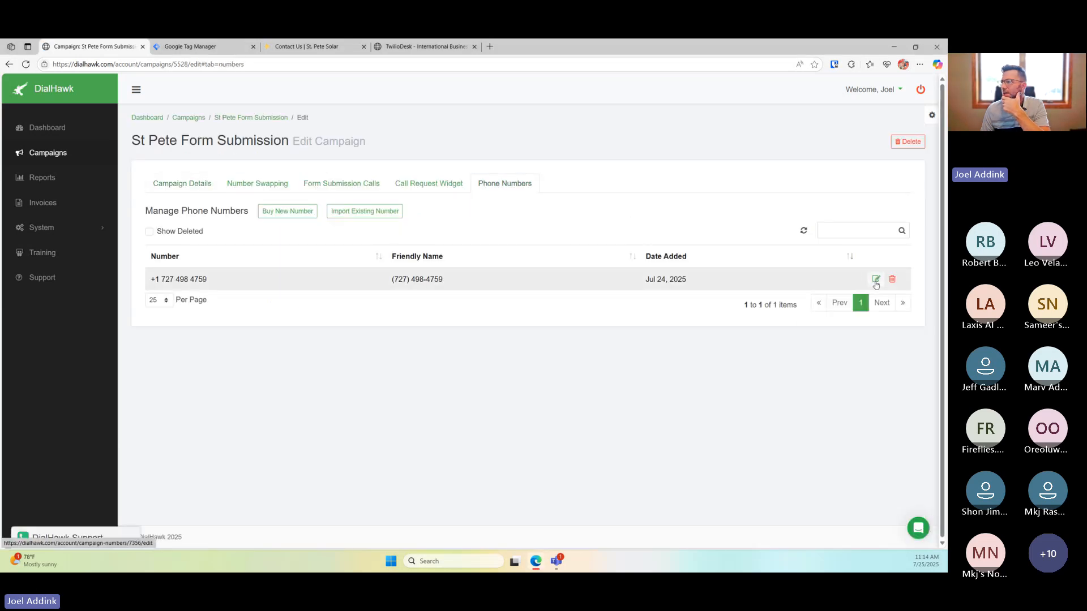
pyautogui.click(875, 278)
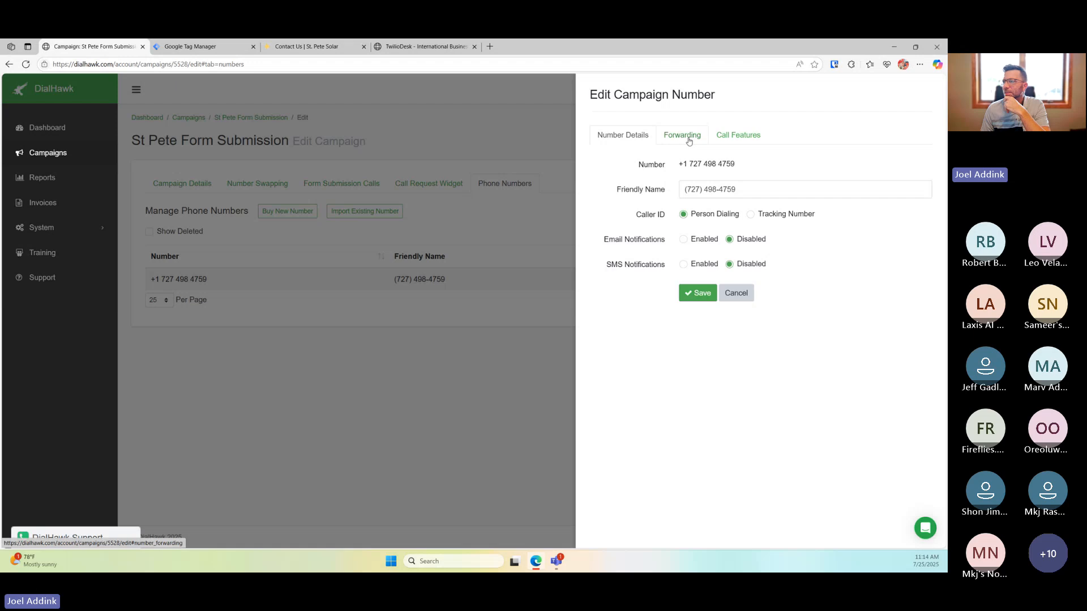
pyautogui.click(689, 141)
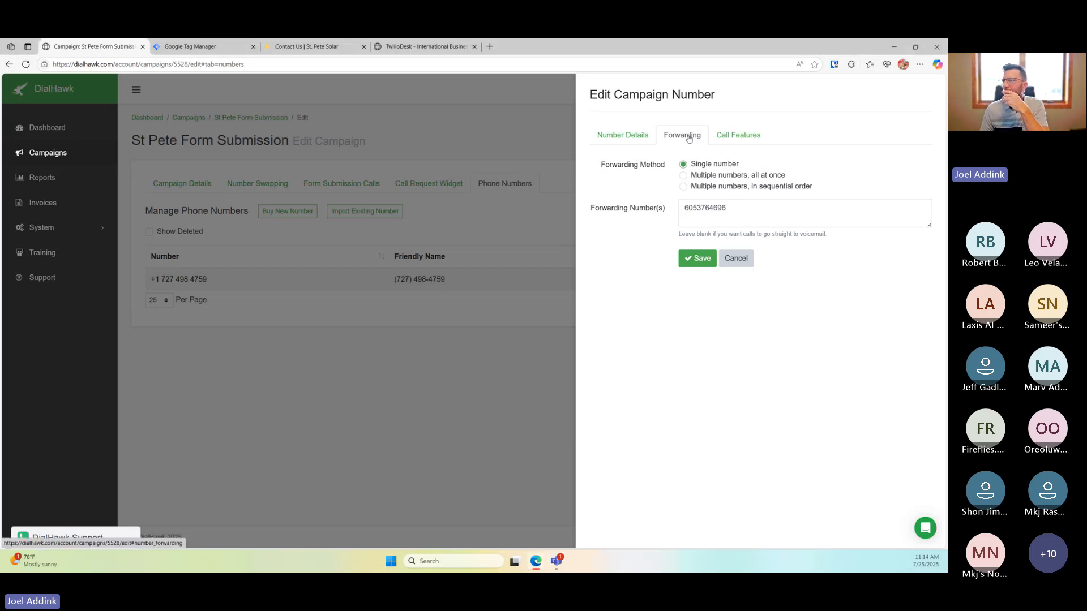
pyautogui.click(732, 208)
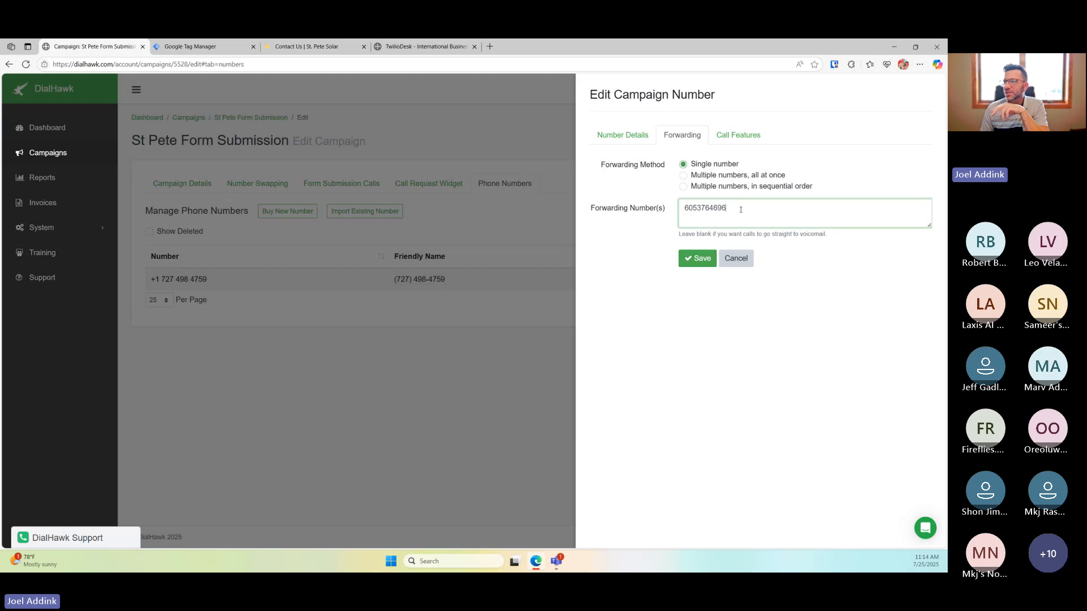
pyautogui.click(733, 176)
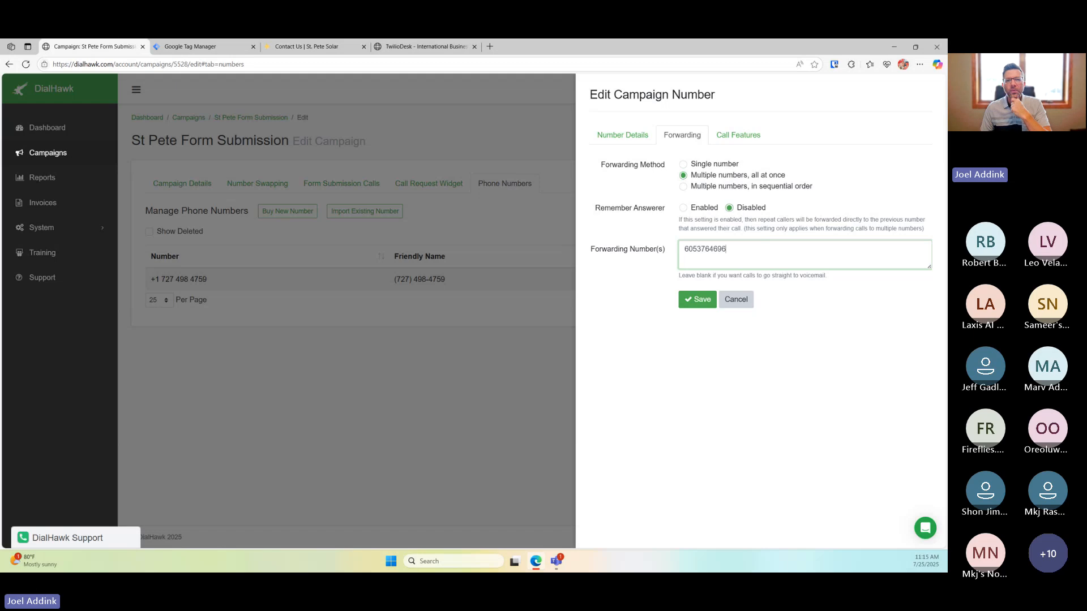
pyautogui.click(434, 395)
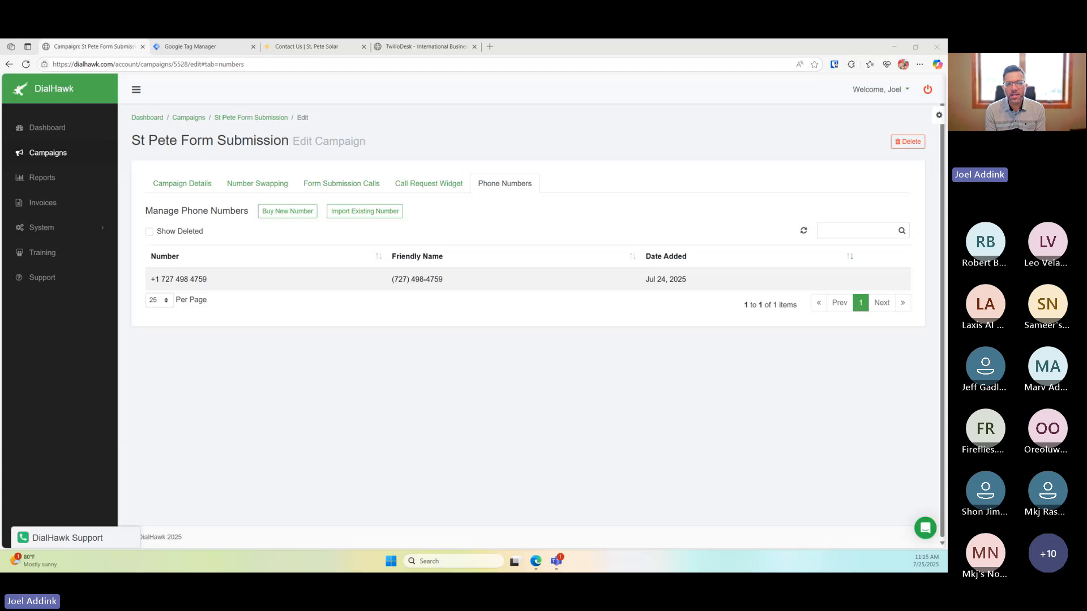
pyautogui.click(190, 47)
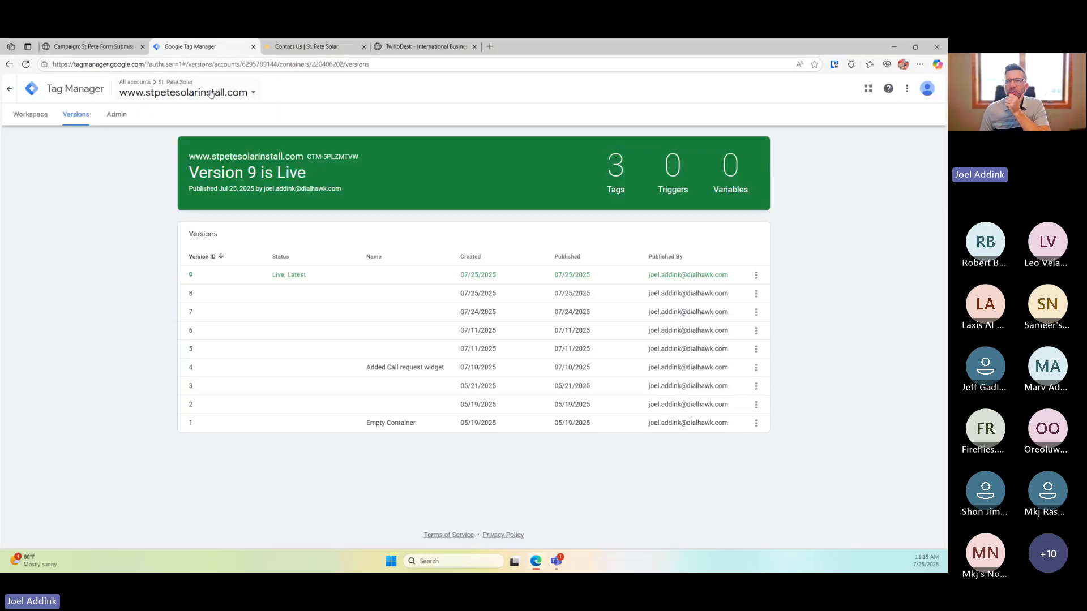
pyautogui.click(9, 89)
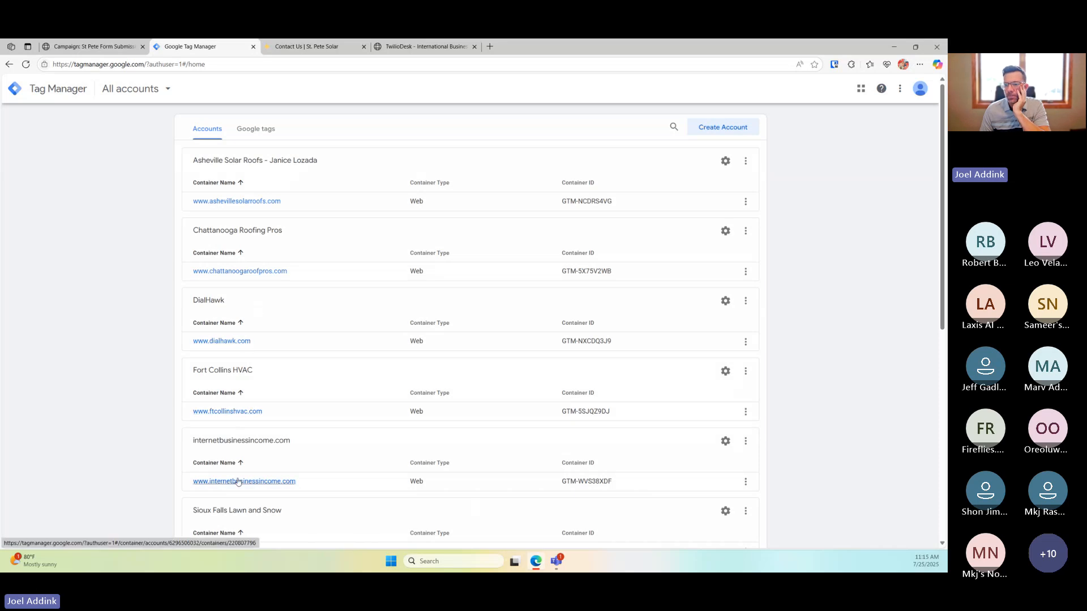
pyautogui.scroll(-3, 270, 408)
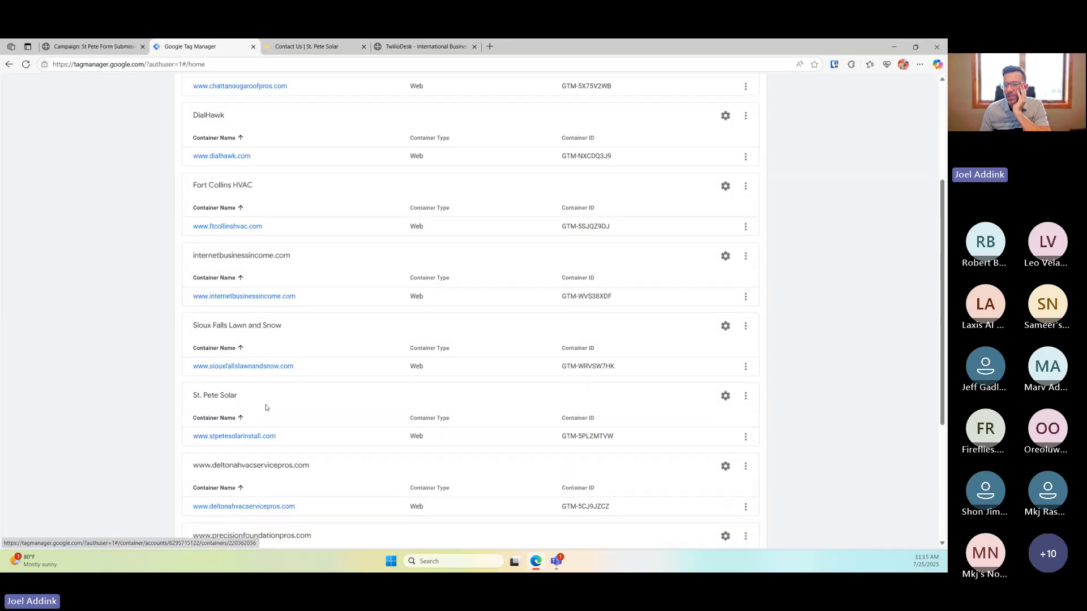
pyautogui.click(247, 437)
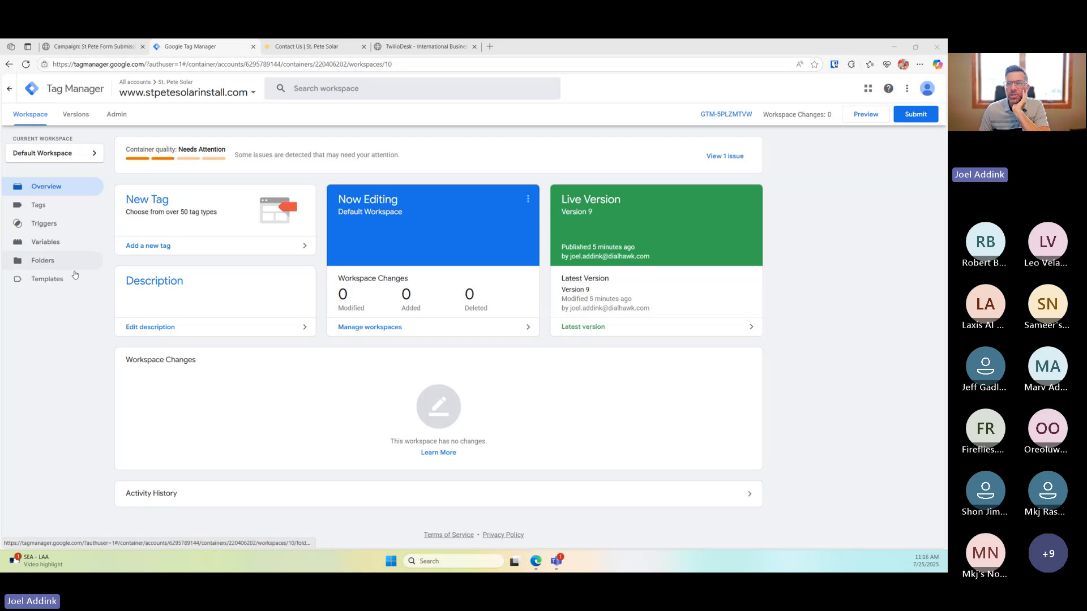
pyautogui.click(61, 358)
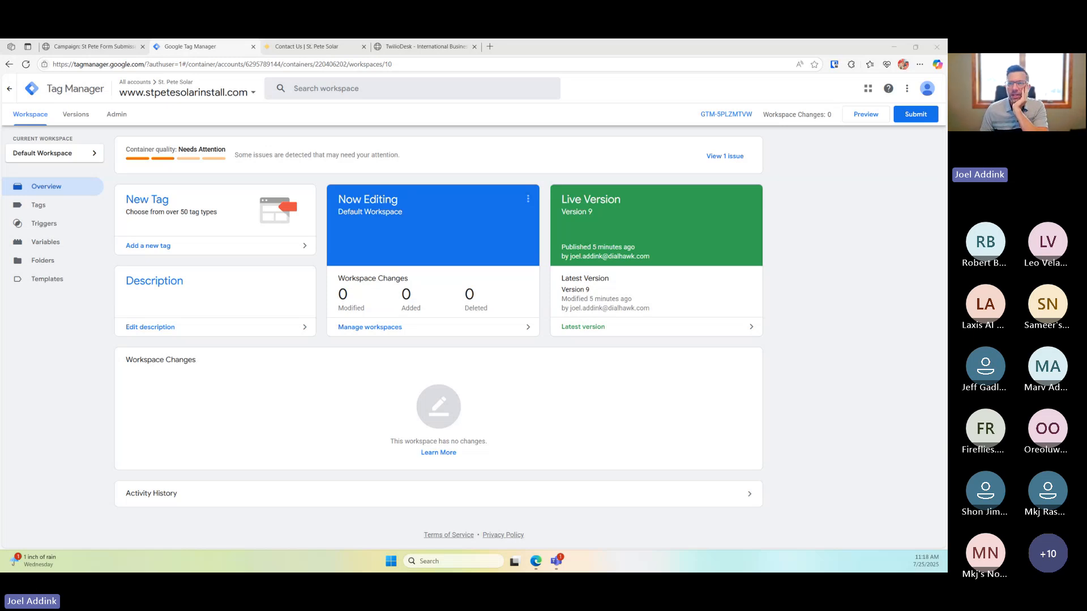
# Return to the St Pete Form Submission campaign and submit a DialHawk Support callback request
pyautogui.click(326, 51)
pyautogui.hotkey('ctrl', 'Tab')
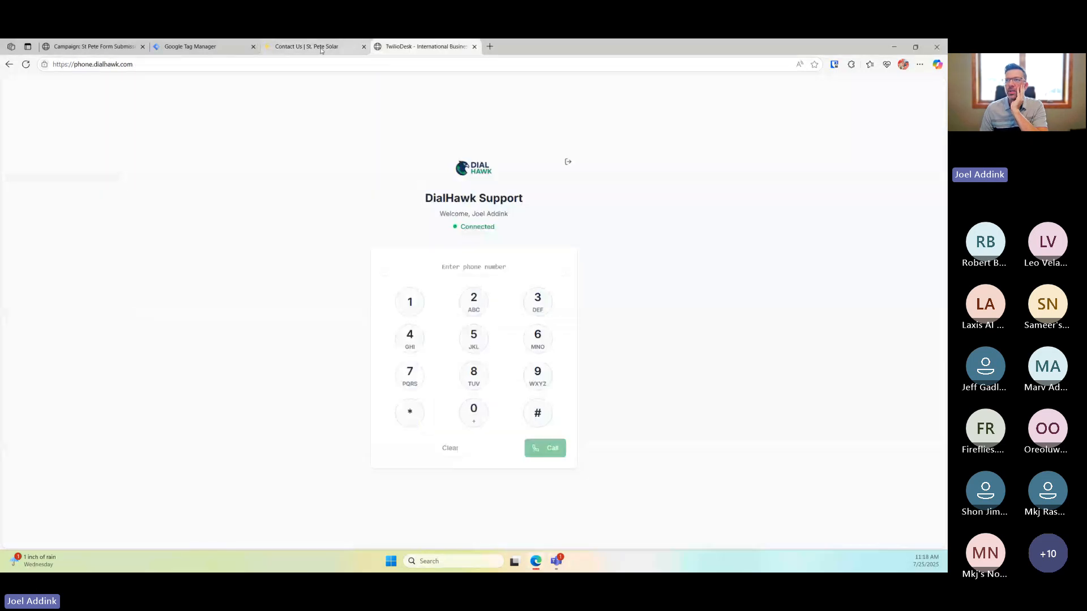
pyautogui.click(321, 49)
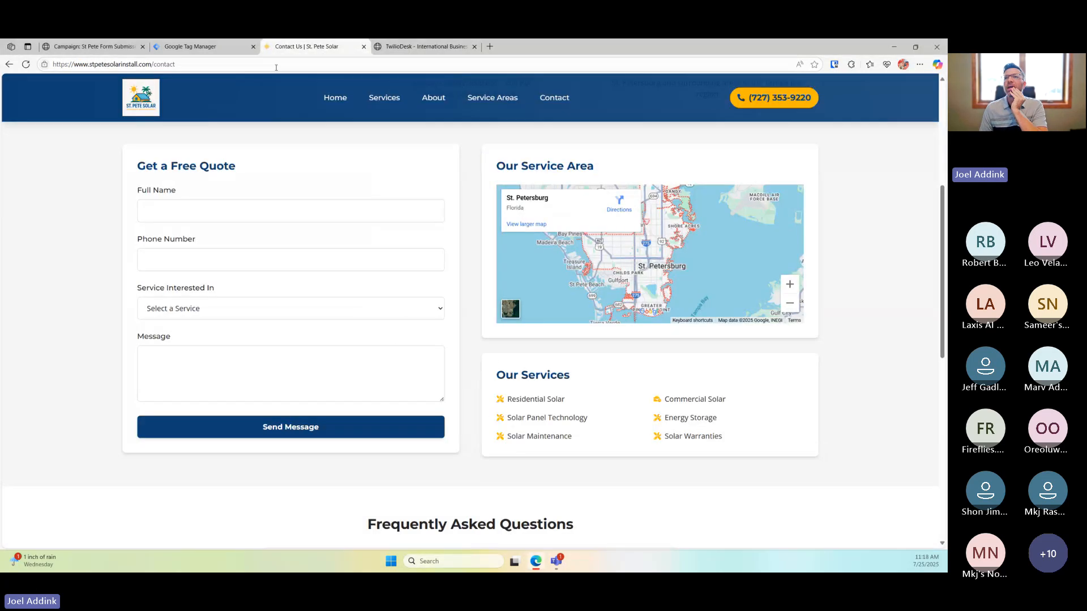
pyautogui.click(125, 49)
pyautogui.click(80, 536)
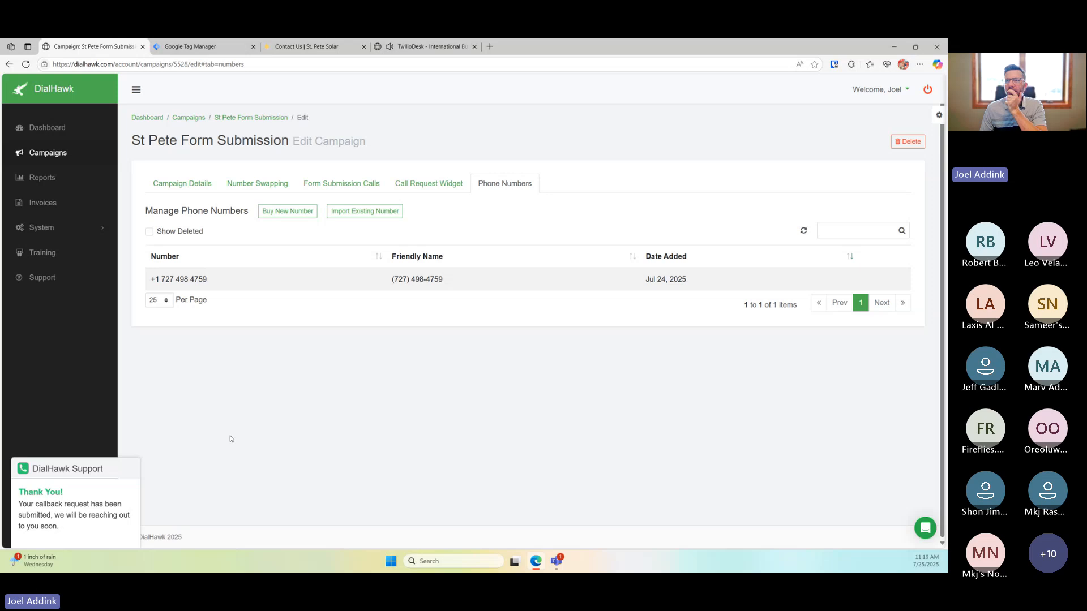
# Decline the incoming test call in the dialer and go back to the campaign's phone numbers
pyautogui.click(430, 47)
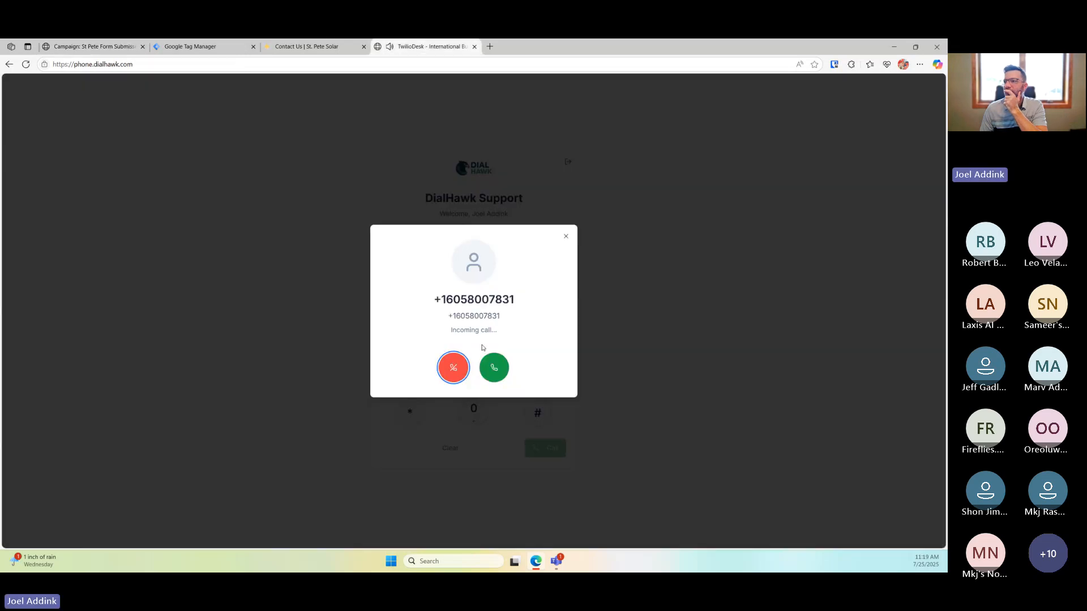
pyautogui.click(453, 369)
pyautogui.click(113, 46)
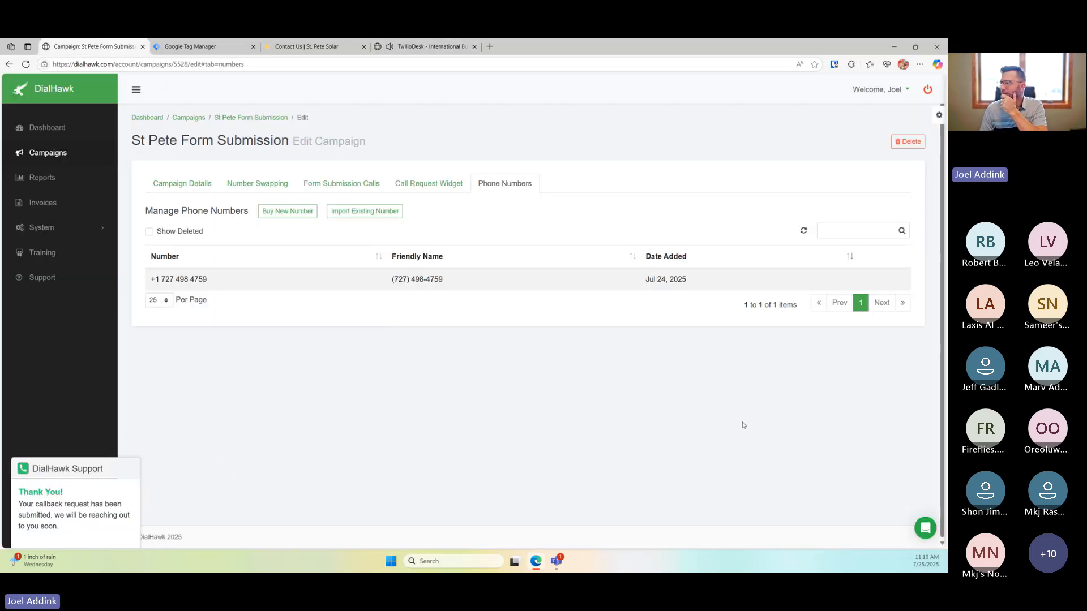
# Read the Sequential vs All-at-Once Forwarding article under Call Tracking & Campaign Management, then back out
pyautogui.click(924, 531)
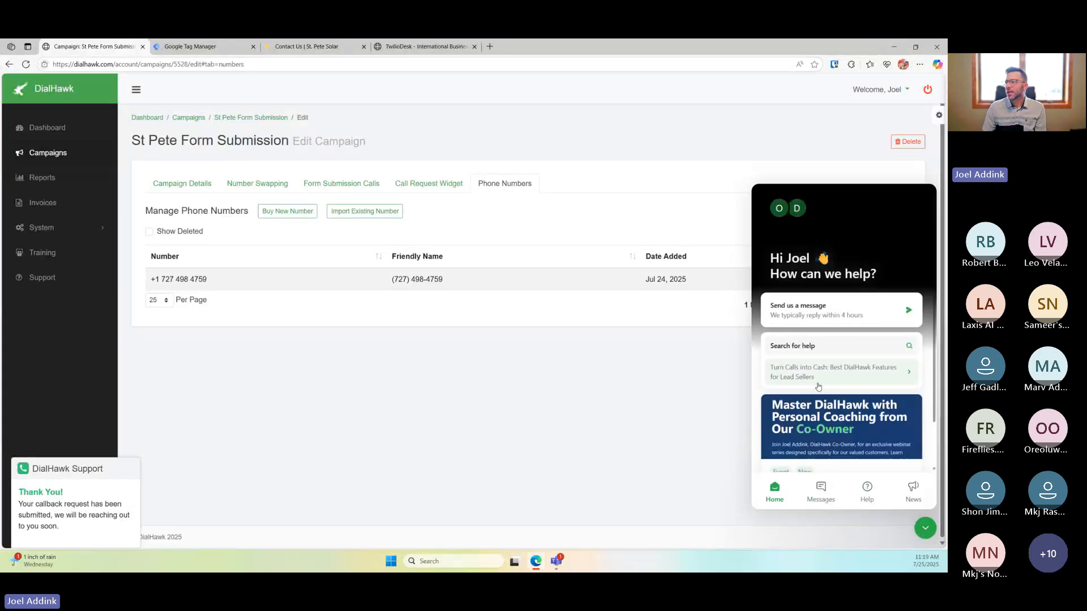
pyautogui.click(867, 490)
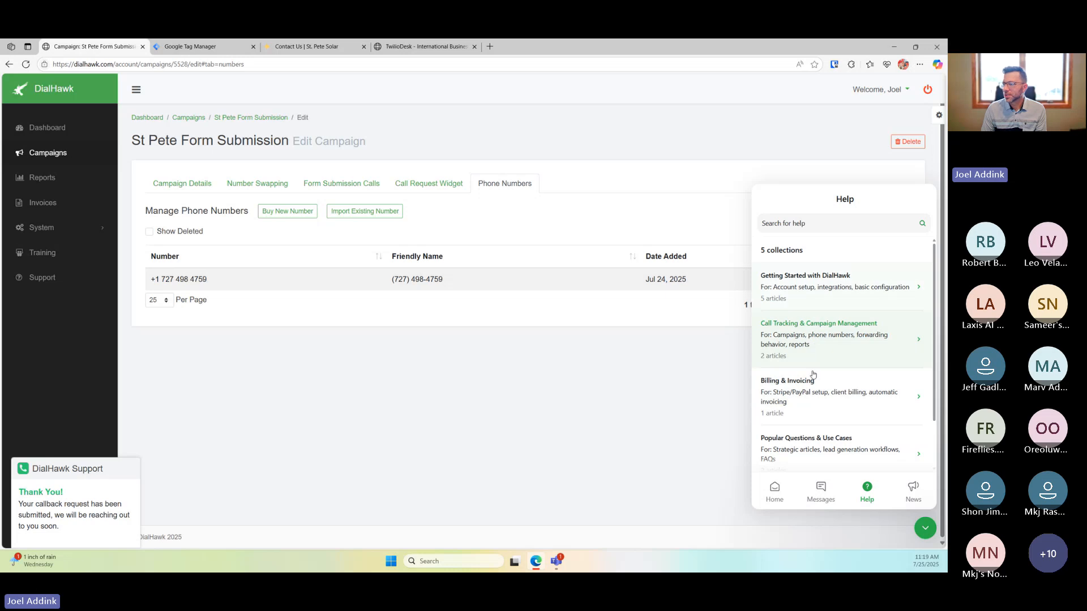
pyautogui.scroll(-1, 815, 401)
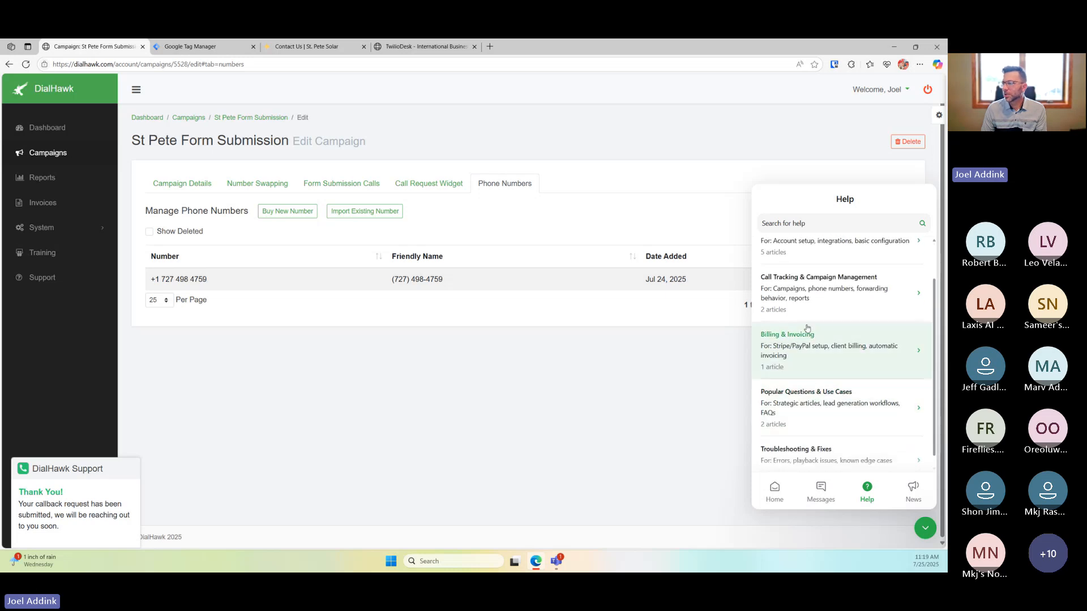
pyautogui.click(828, 289)
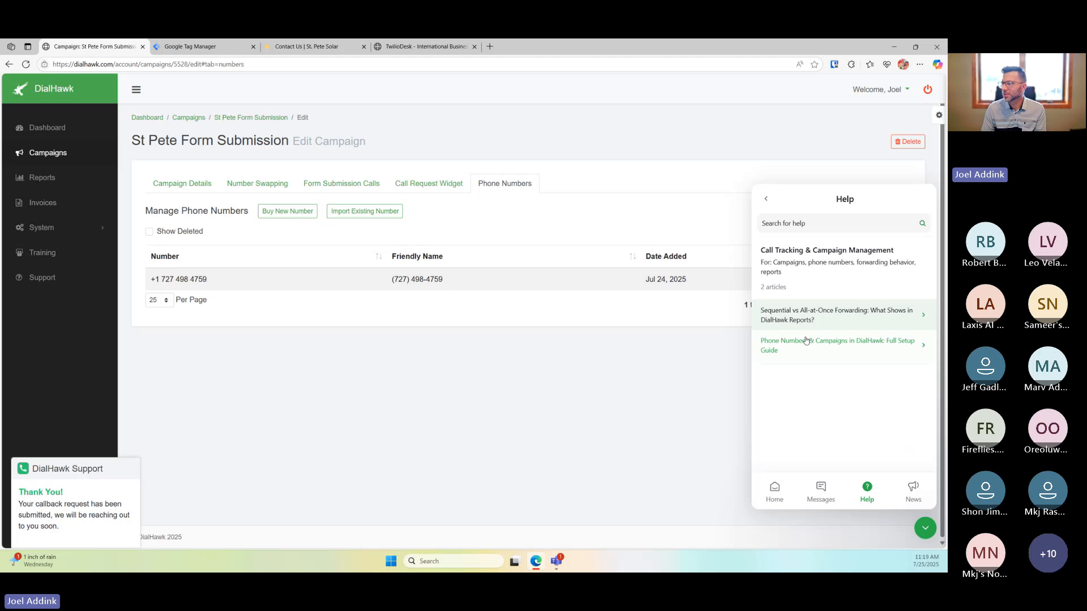
pyautogui.click(807, 315)
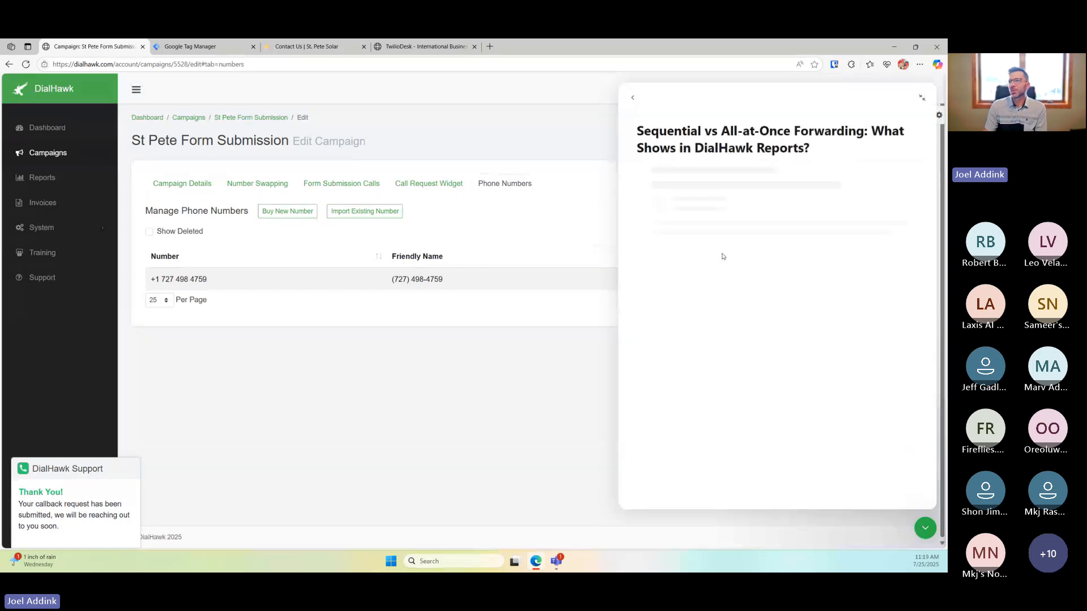
pyautogui.scroll(-3, 724, 246)
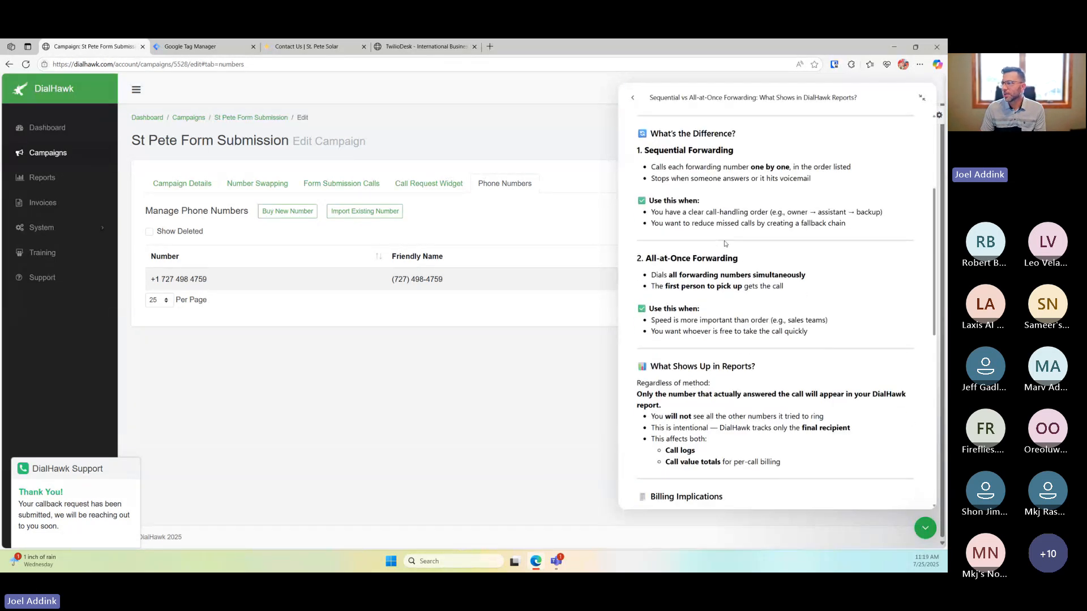
pyautogui.scroll(-5, 725, 243)
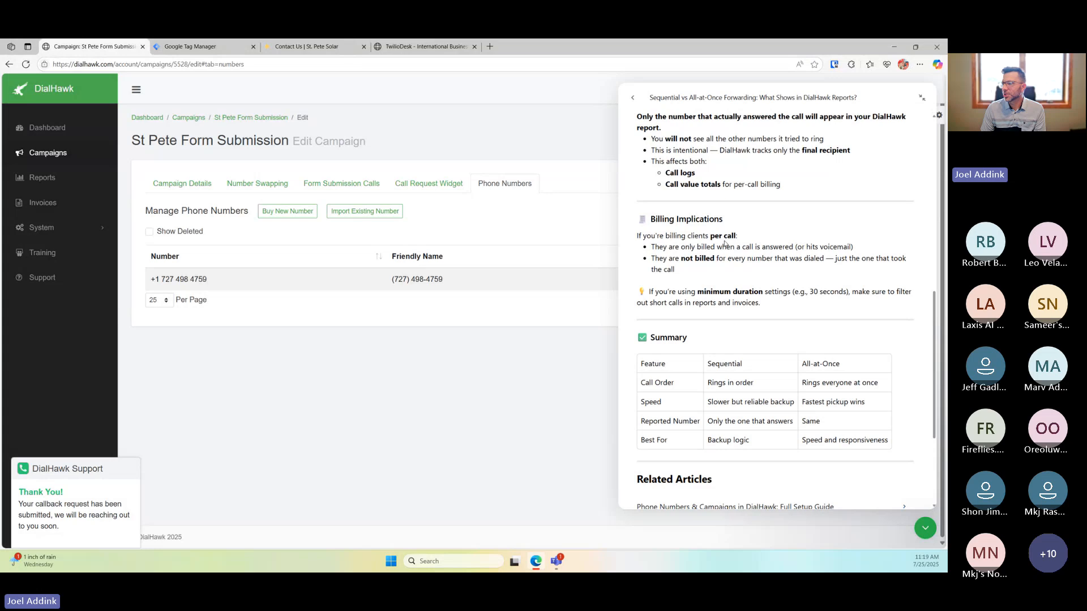
pyautogui.scroll(1, 724, 244)
pyautogui.scroll(5, 724, 243)
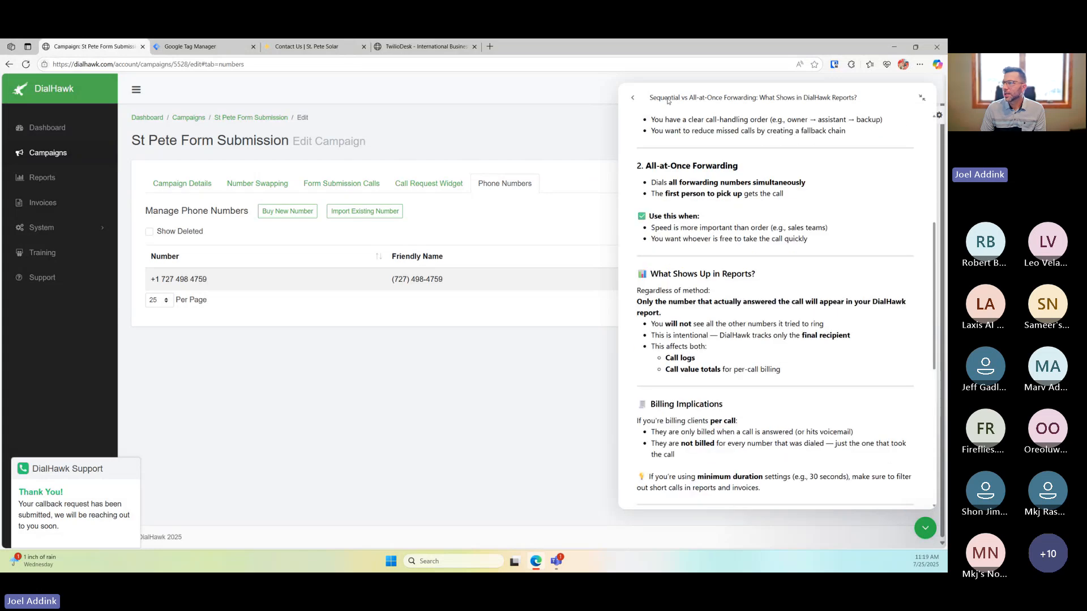
pyautogui.click(632, 97)
pyautogui.click(766, 199)
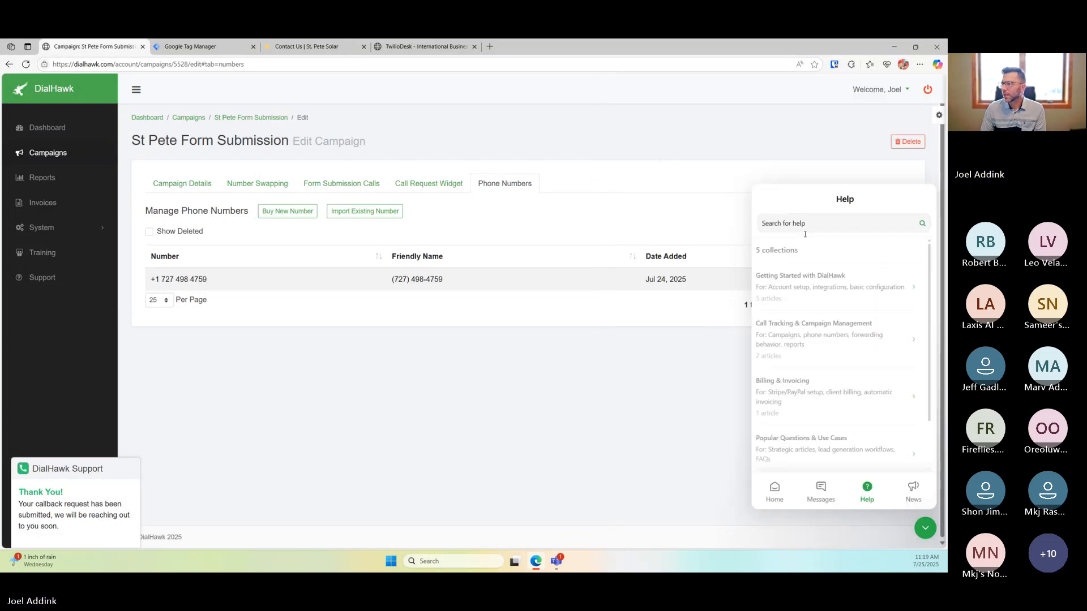
# Return the support widget to its Home screen
pyautogui.click(775, 490)
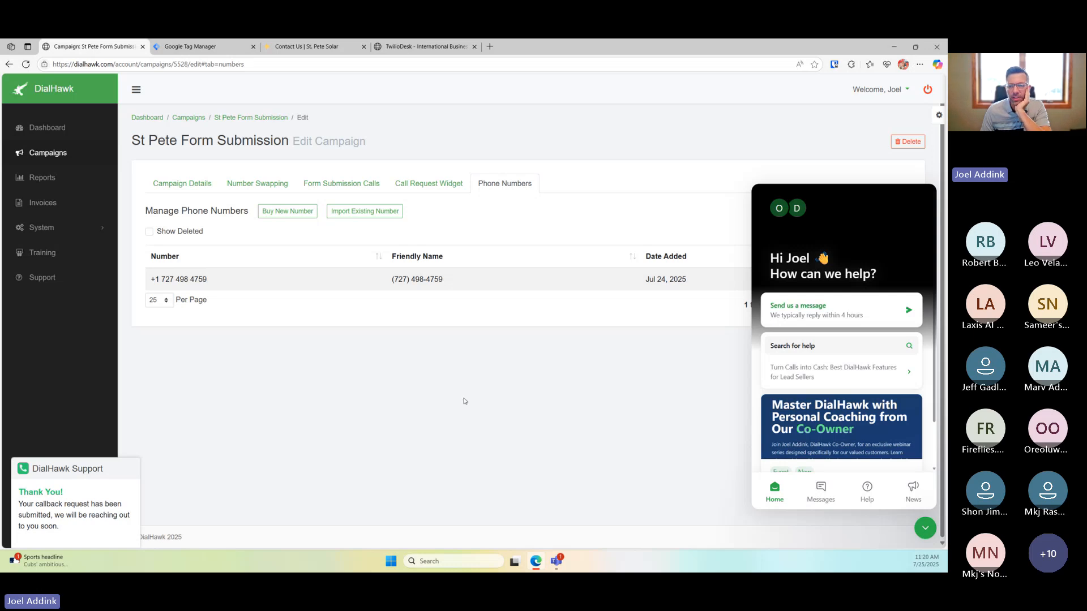
# Collapse the callback confirmation, show the campaign's Number Swapping settings, and close the support chat
pyautogui.click(95, 462)
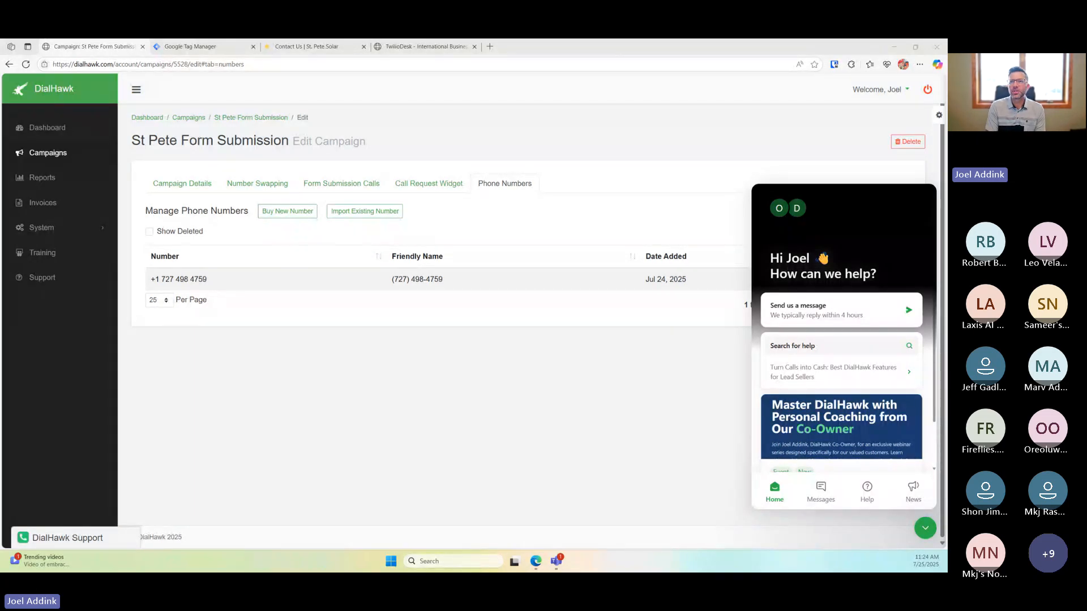
pyautogui.click(246, 184)
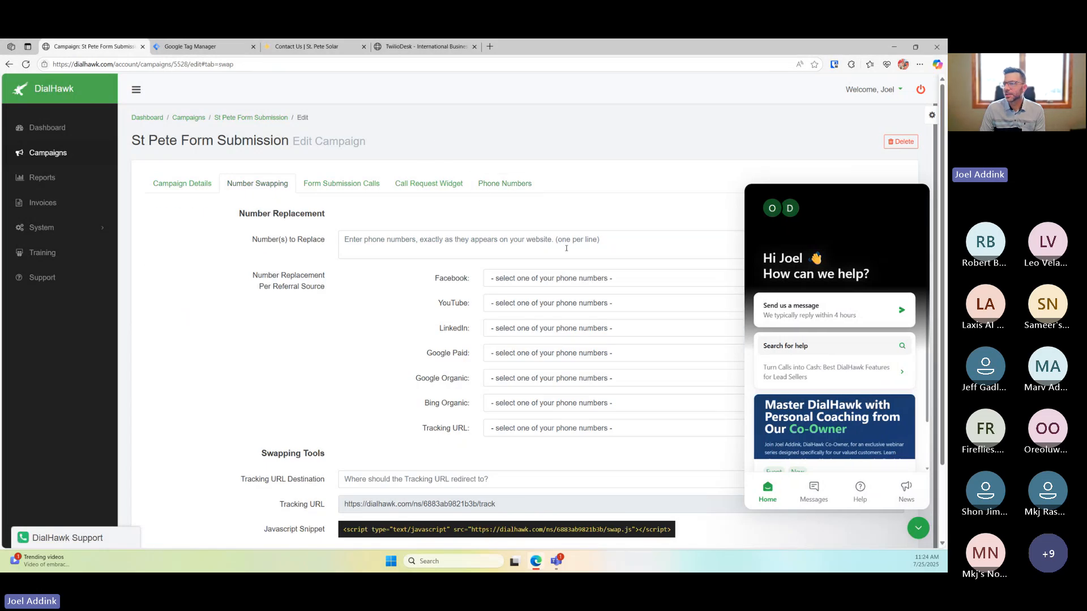
pyautogui.click(918, 528)
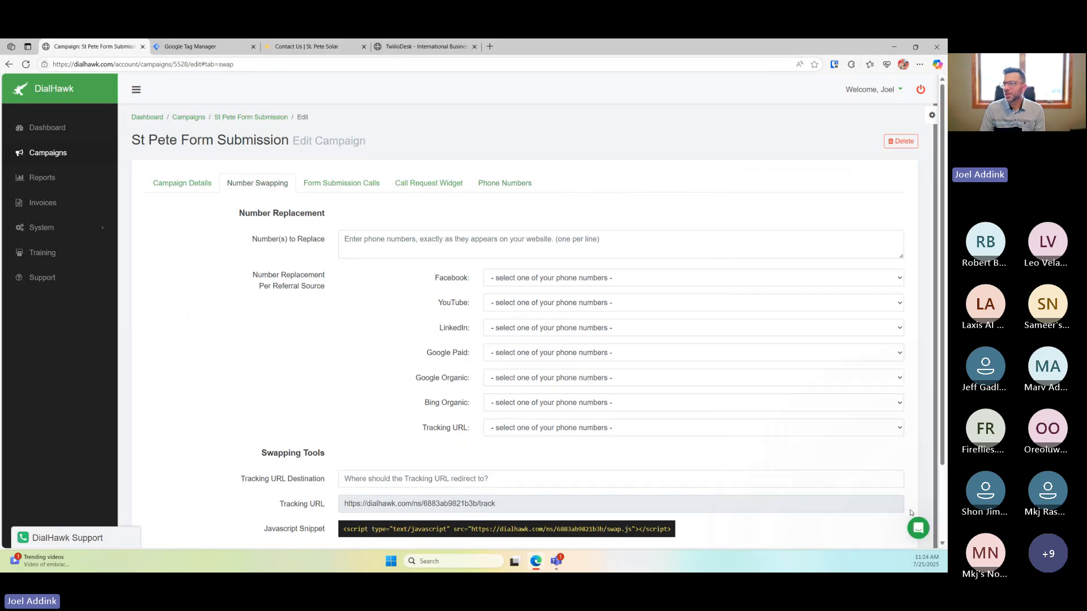